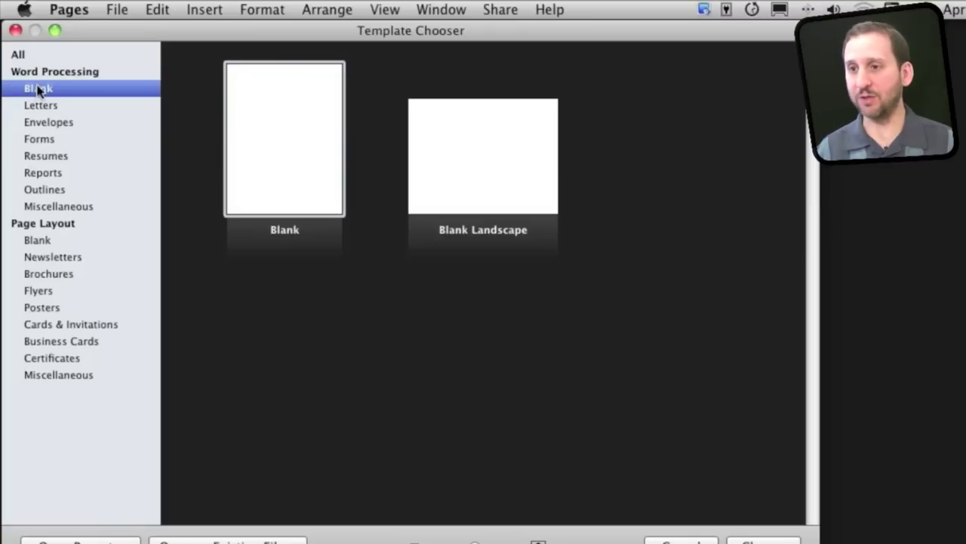
Step: Create a blank word-processing document, fit its window on screen, and show page thumbnails
double_click(299, 98)
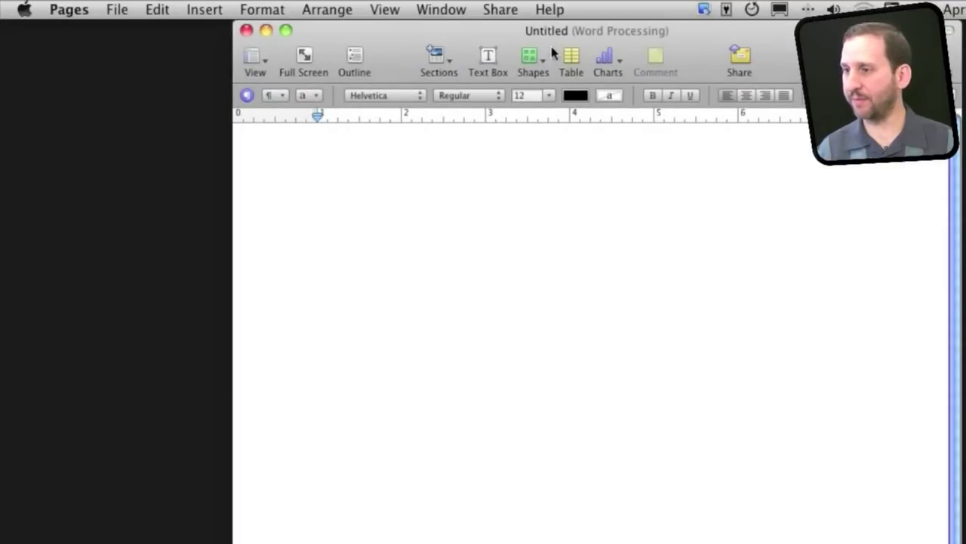
drag(553, 30, 320, 29)
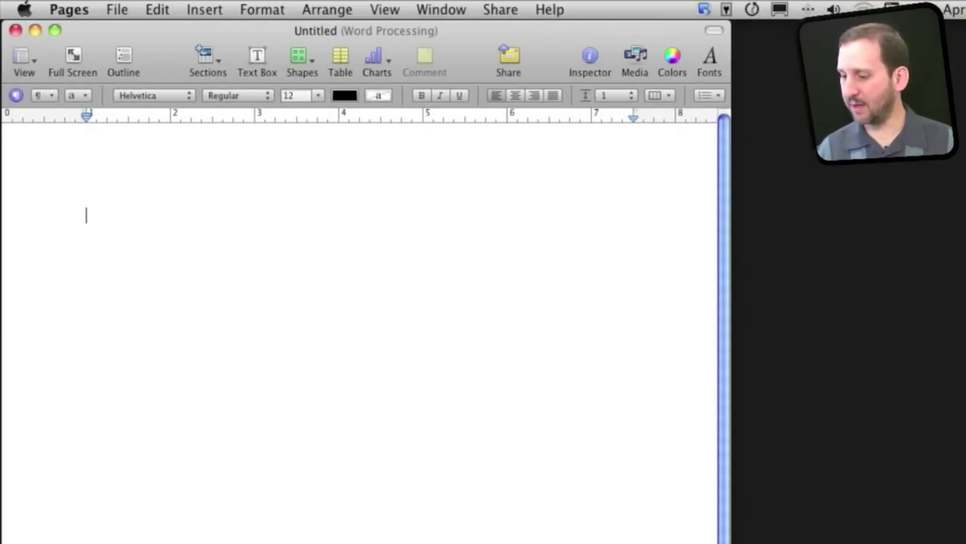
drag(619, 450, 636, 512)
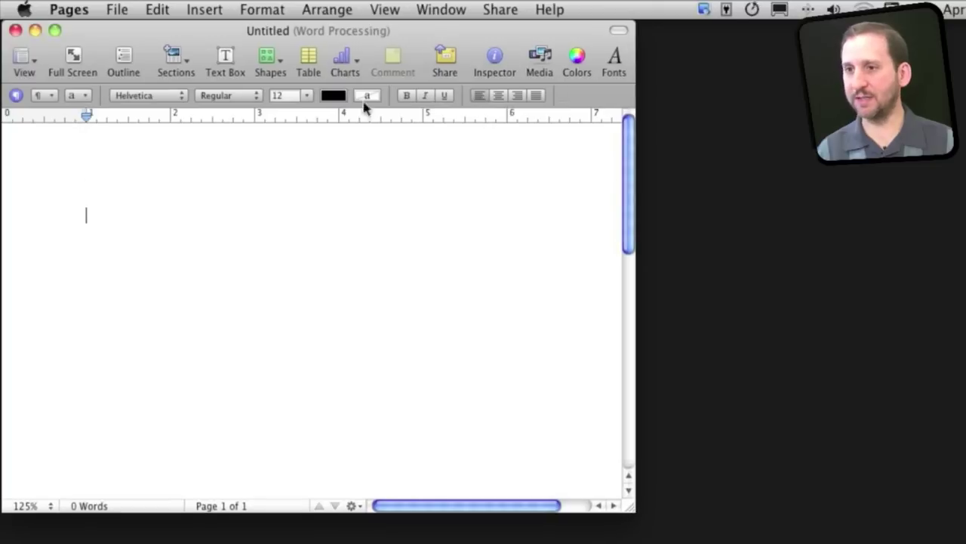
click(25, 60)
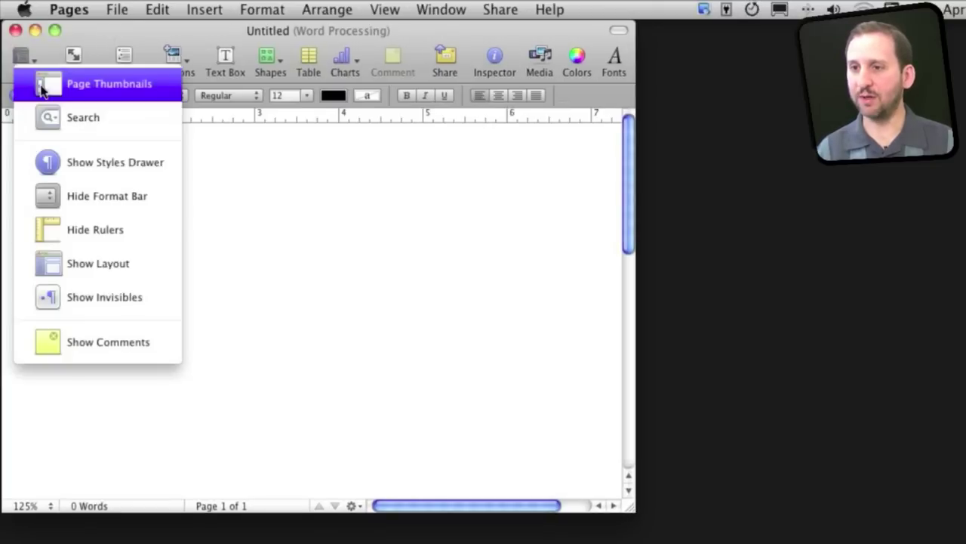
click(48, 89)
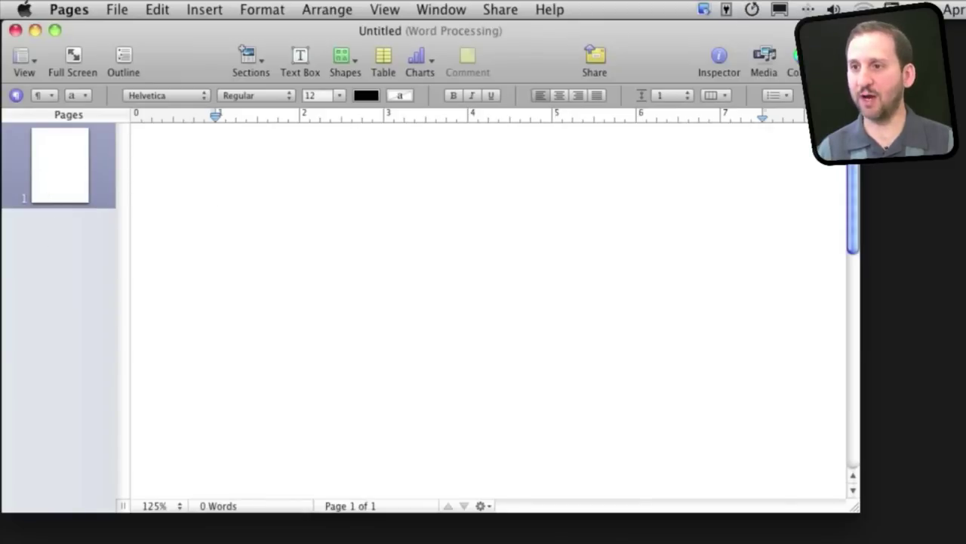
Step: Add three placeholder text pages after the blank first page, then select page 2's title
click(193, 10)
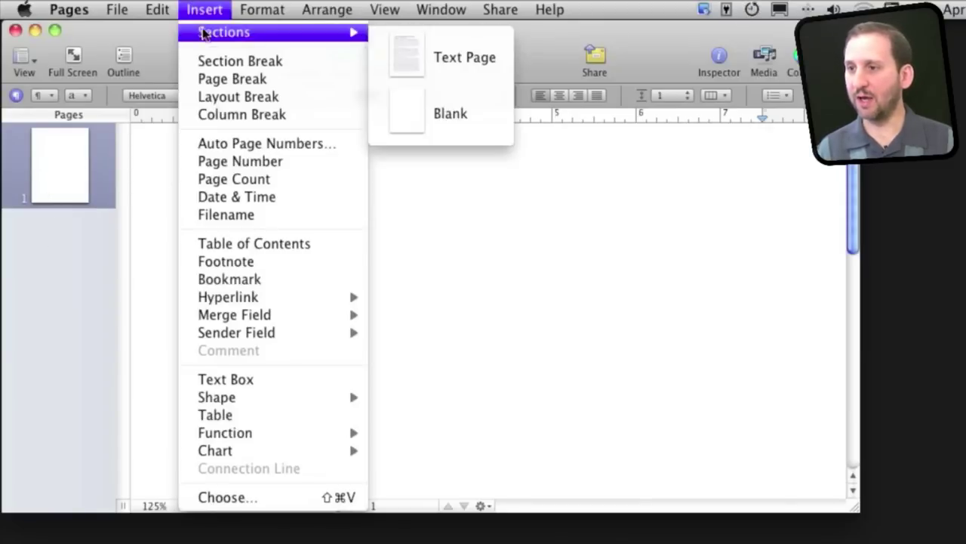
click(462, 39)
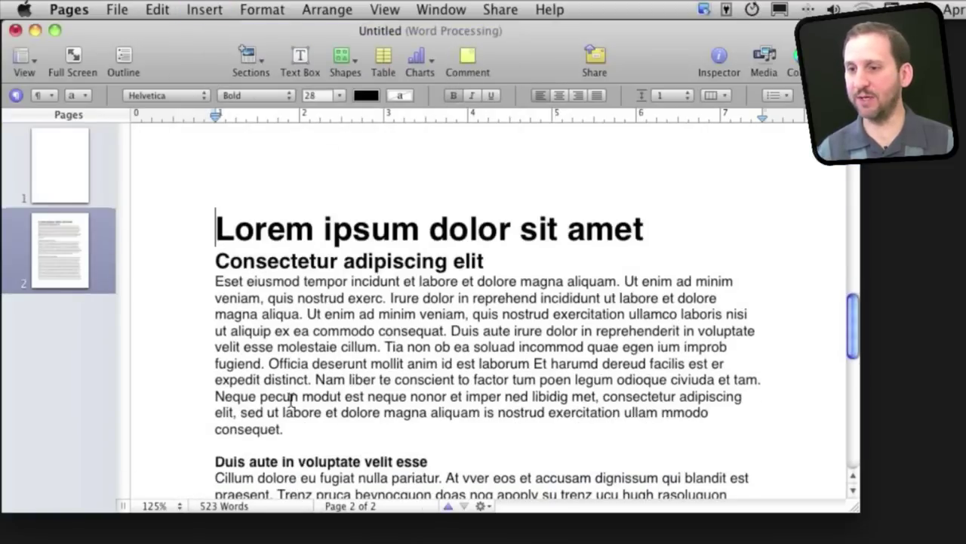
click(204, 9)
mouse_move(224, 32)
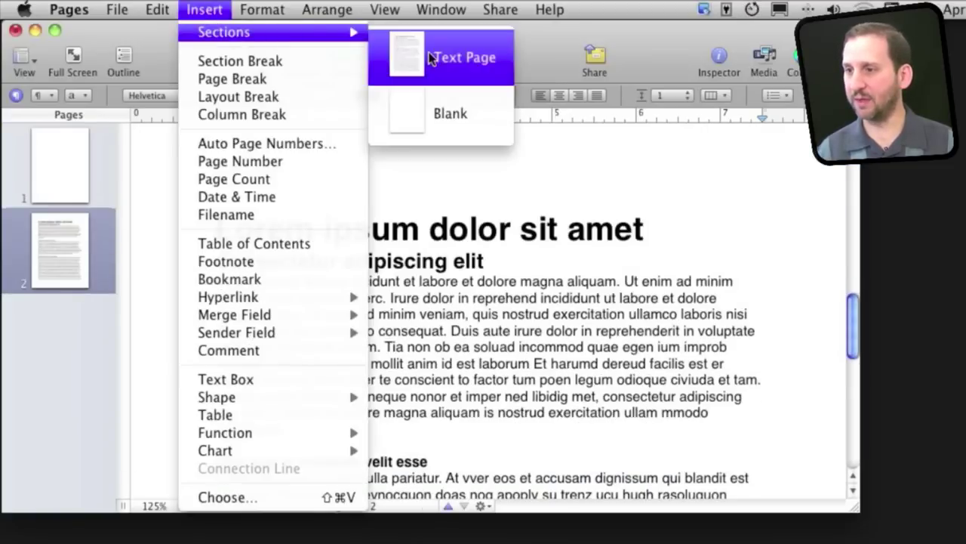
click(453, 57)
click(204, 9)
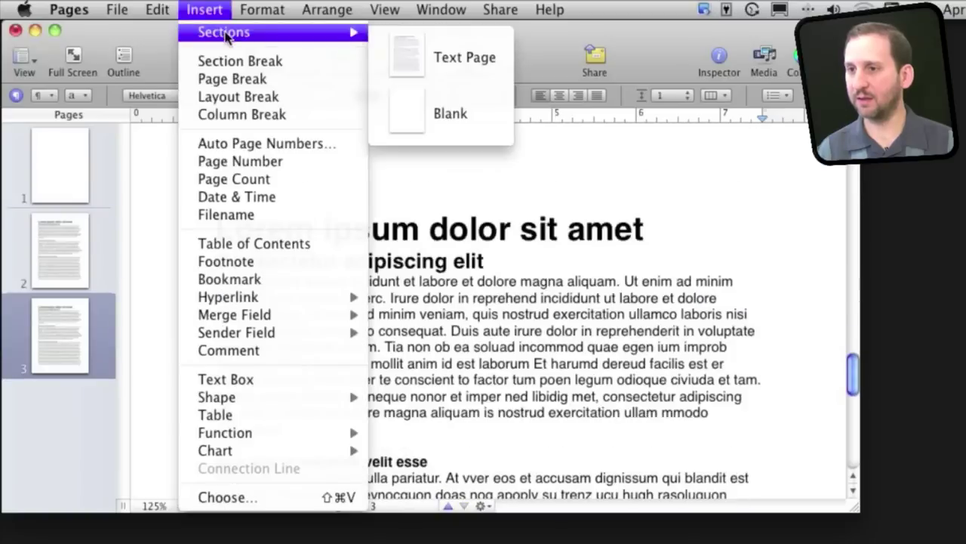
click(421, 56)
click(85, 245)
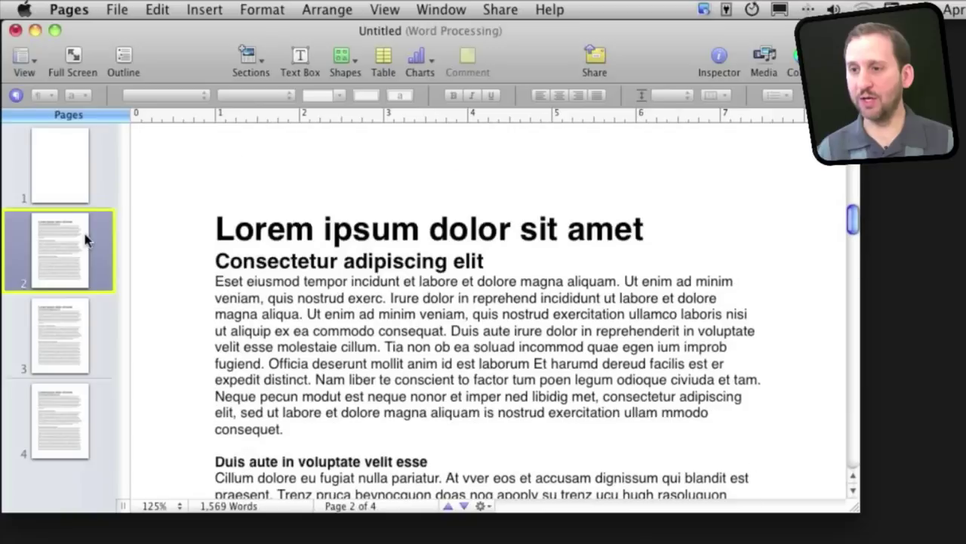
triple_click(237, 236)
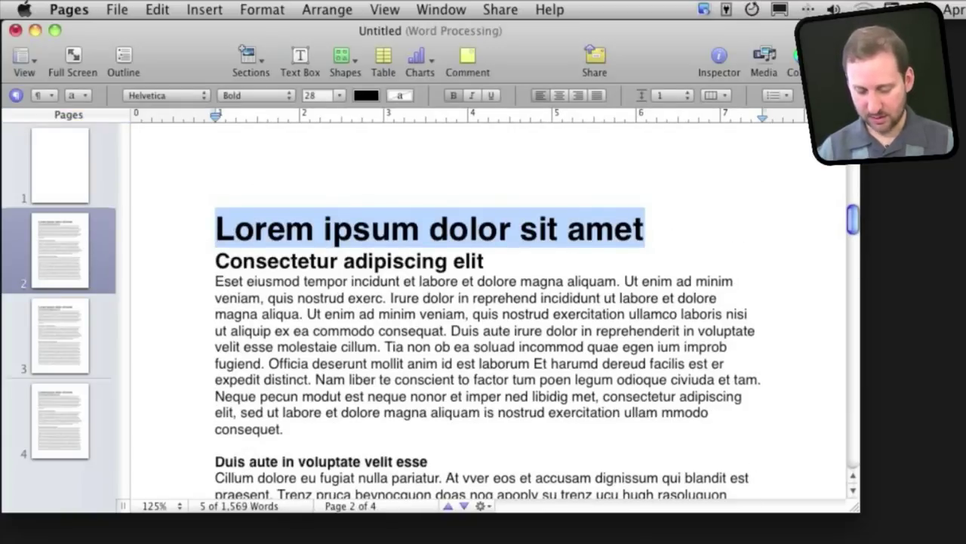
Step: Retitle page 2 as 'Chapter 1: The Beginning'
text(Ca)
key(BackSpace)
text(hap)
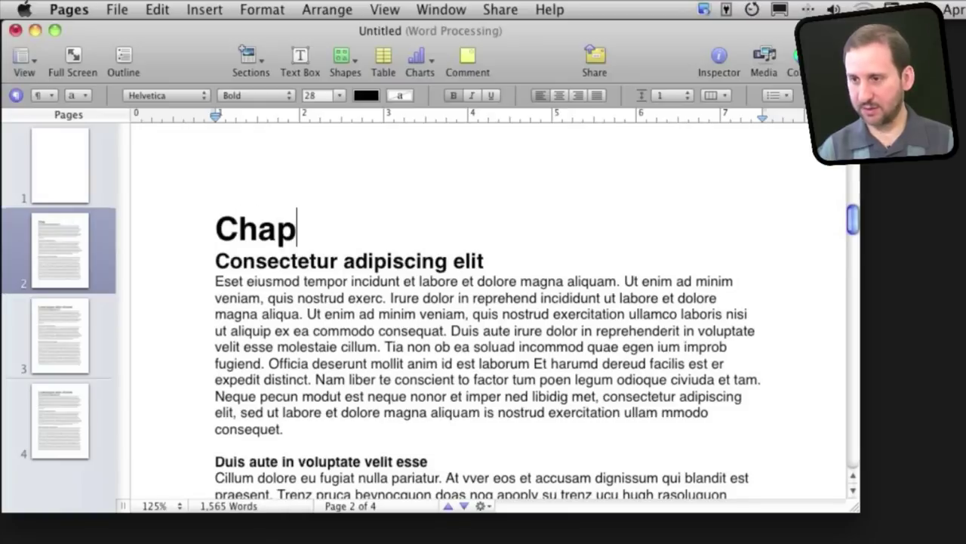
text(ter 1: Th)
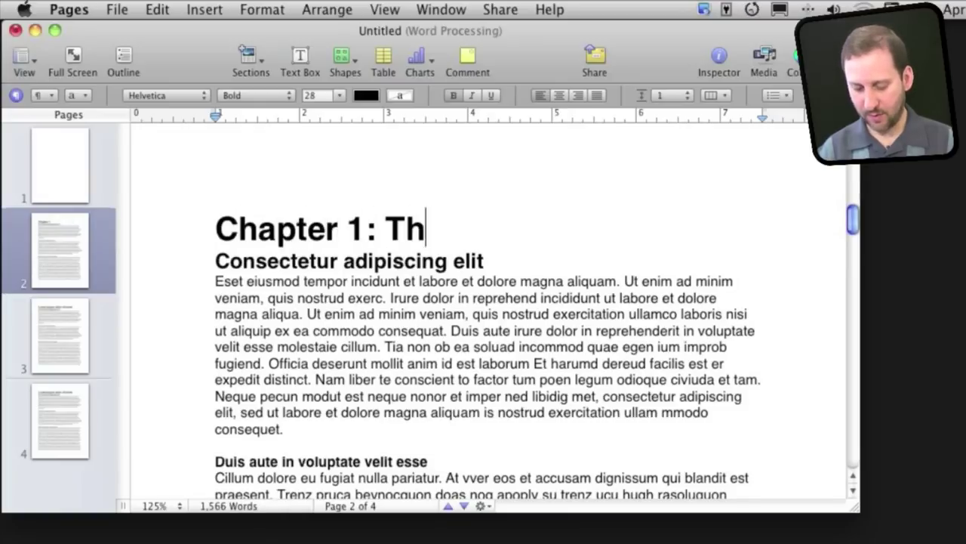
text(e Beginning)
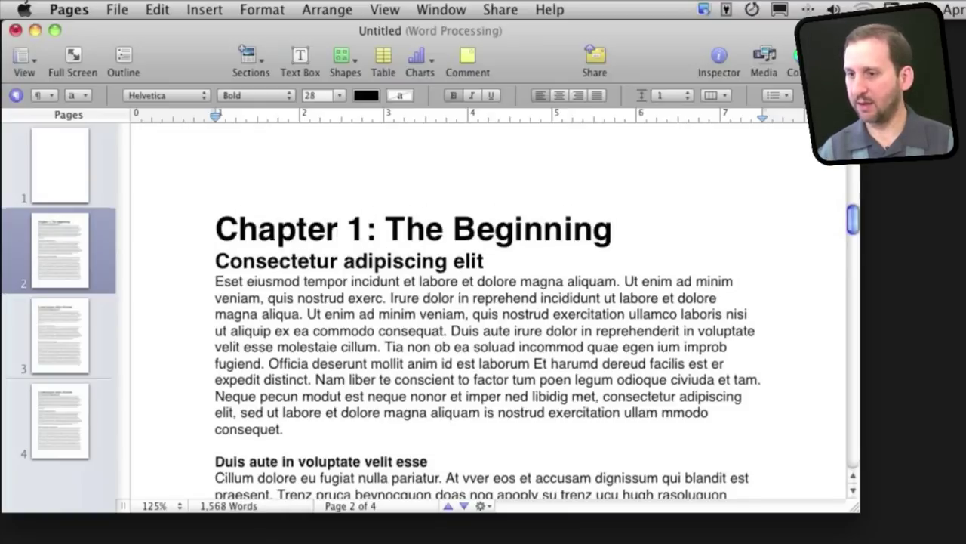
Step: Retitle page 3 as 'Chapter 2: The Middle'
click(35, 332)
key(super+shift+Right)
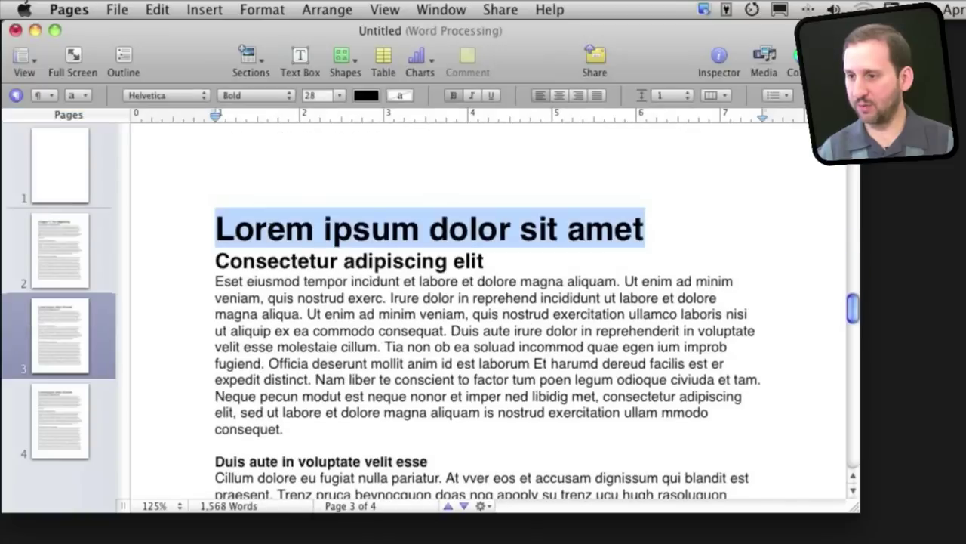
text(CHapte)
key(BackSpace)
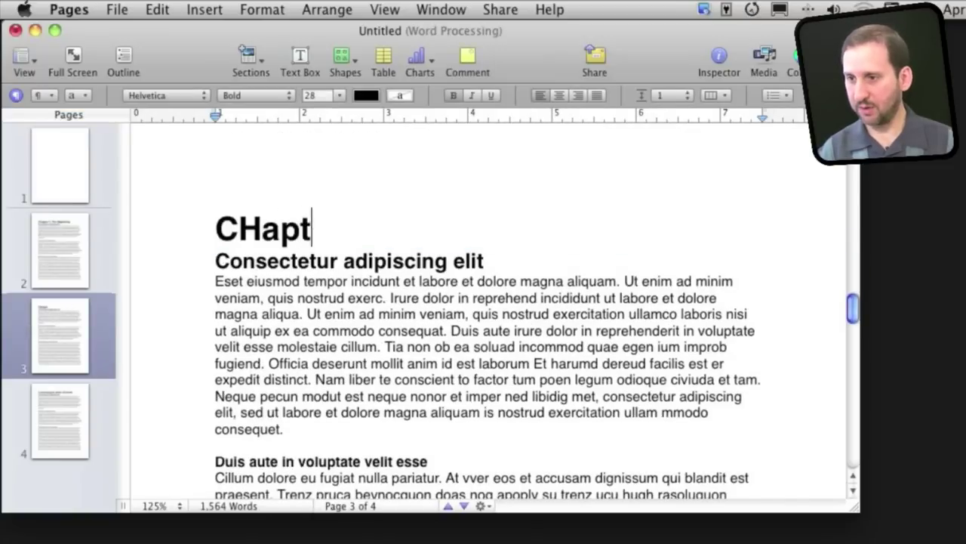
key(BackSpace)
key(BackSpace)
key(BackSpace)
text(hapter 2: The Middle)
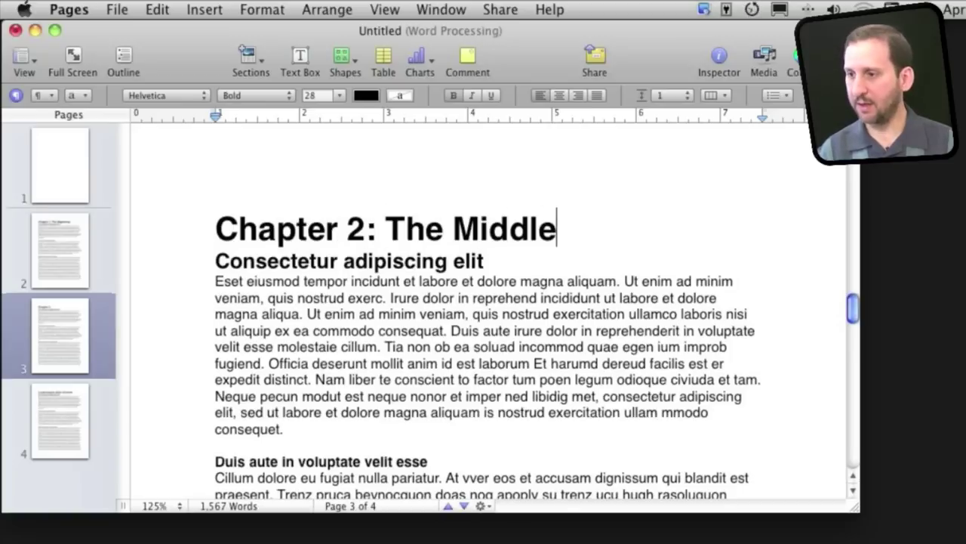
Step: Retitle page 4 as 'Chapter 3: The End'
click(47, 421)
triple_click(312, 231)
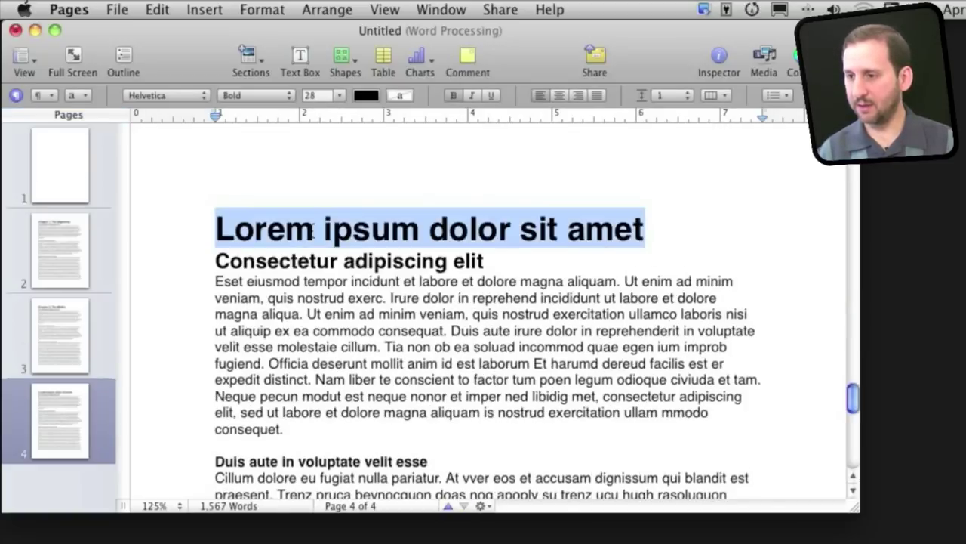
text(CHa)
key(BackSpace)
key(BackSpace)
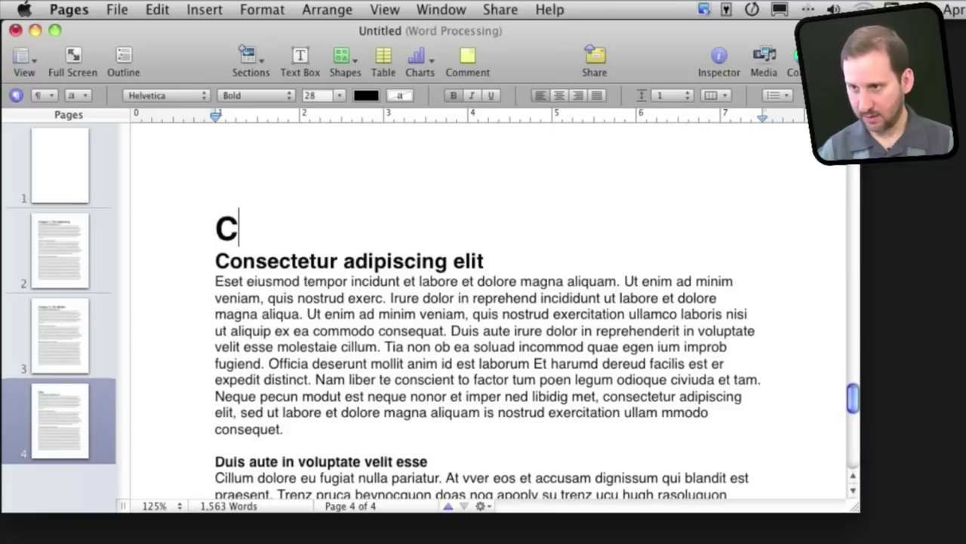
text(hapter 3:)
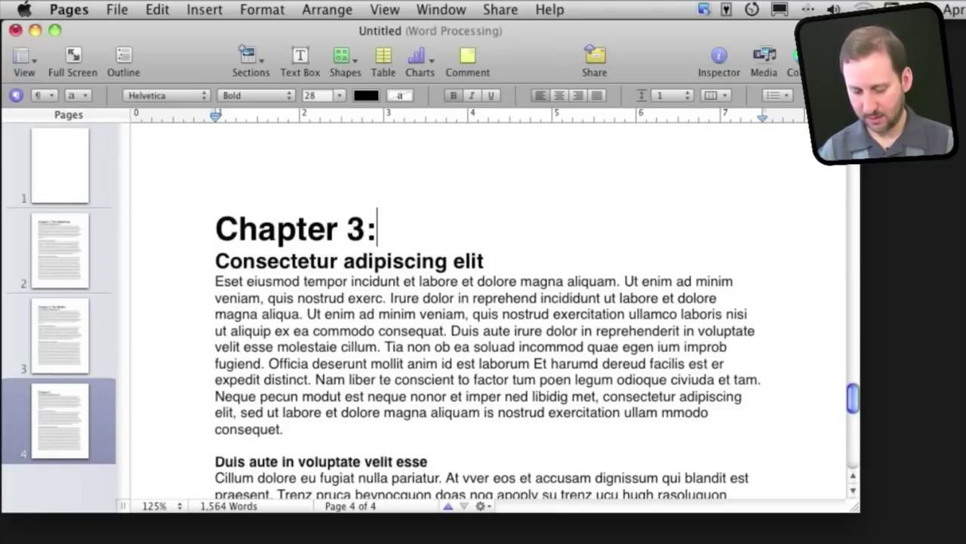
text( The End)
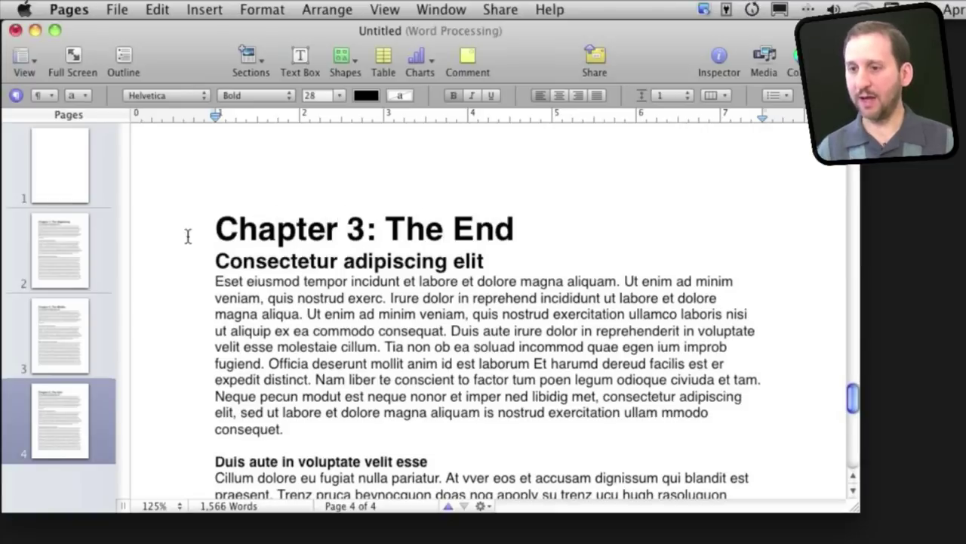
Step: Review the three chapter pages via their thumbnails
click(67, 249)
click(64, 336)
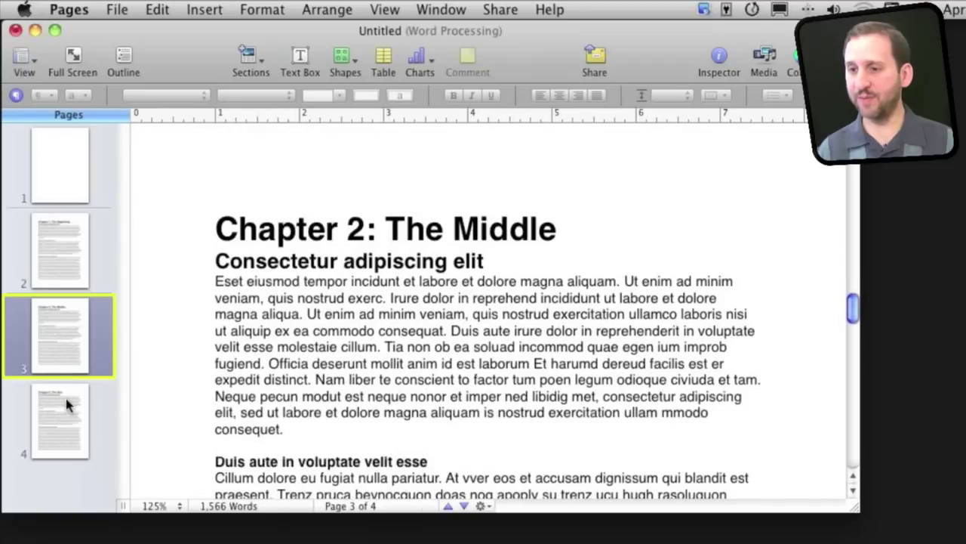
click(66, 403)
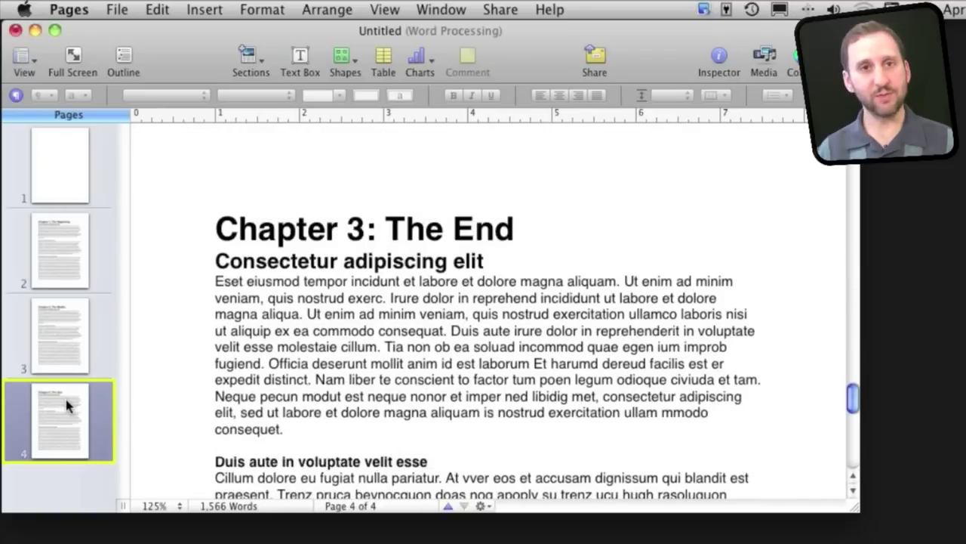
click(69, 269)
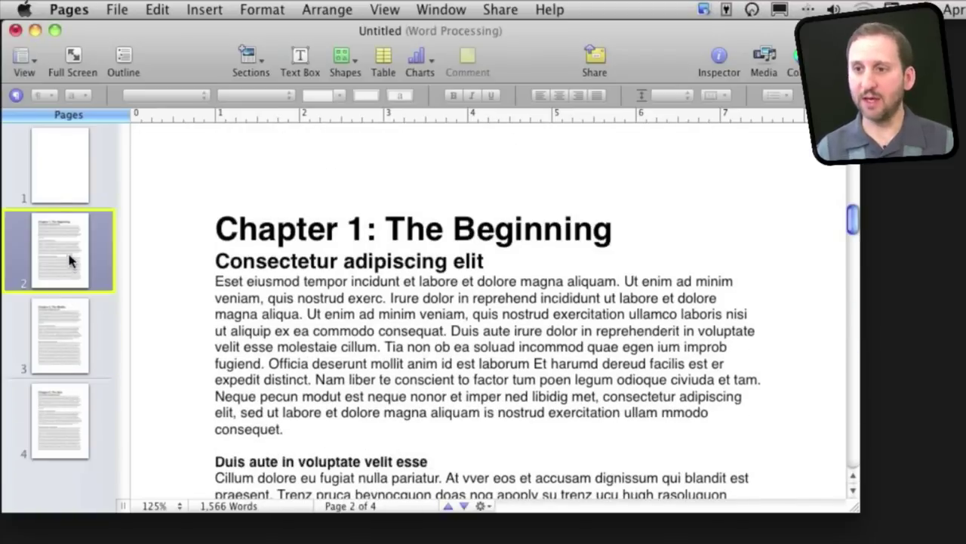
Step: Return to the blank first page and place the cursor in its body
click(58, 160)
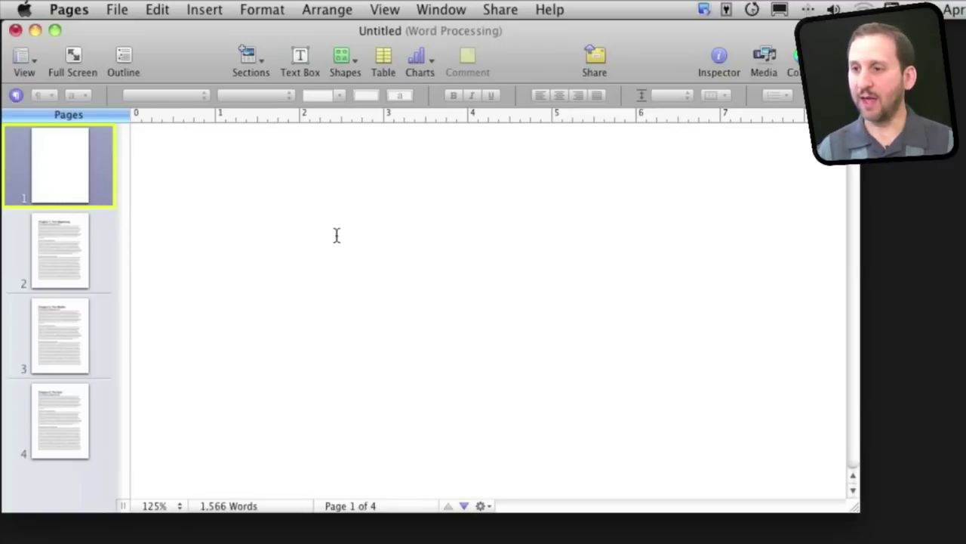
click(336, 268)
click(286, 168)
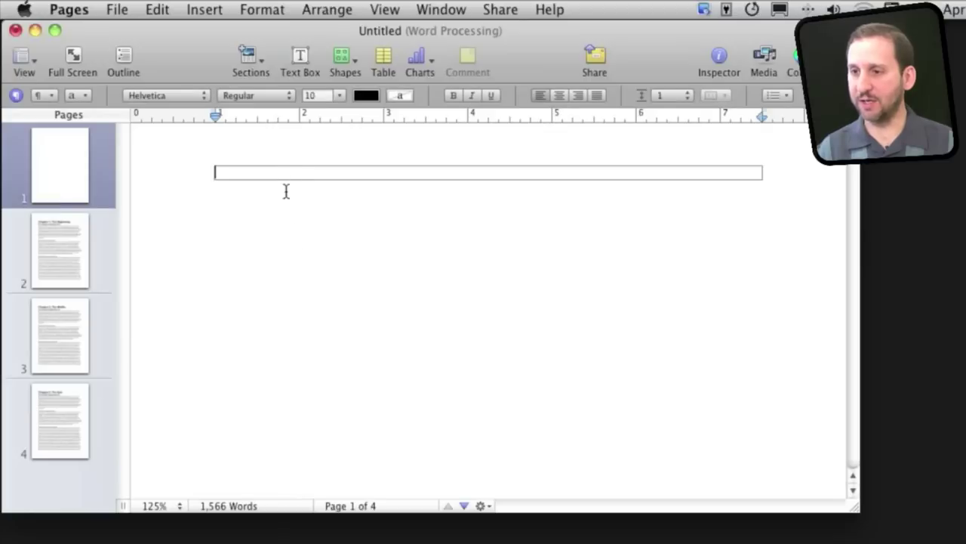
click(286, 229)
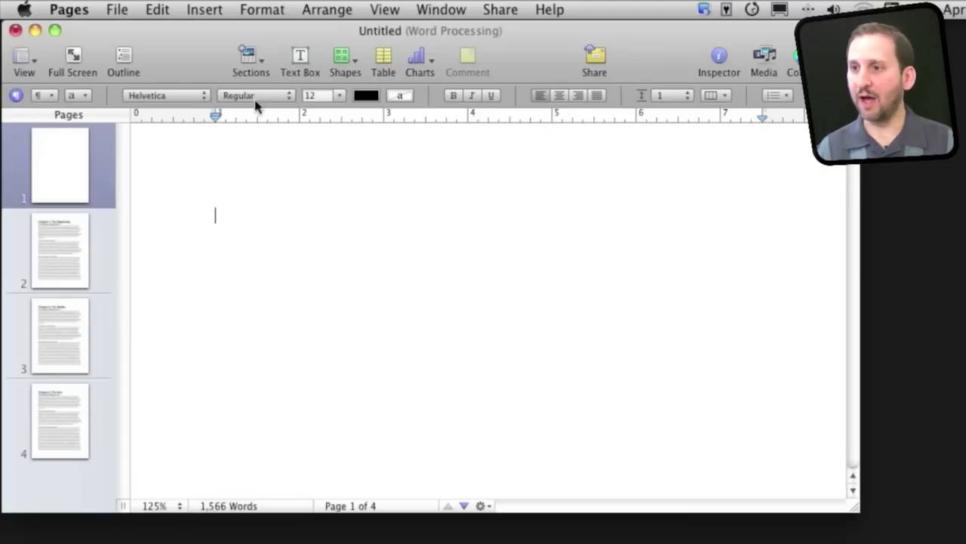
click(205, 9)
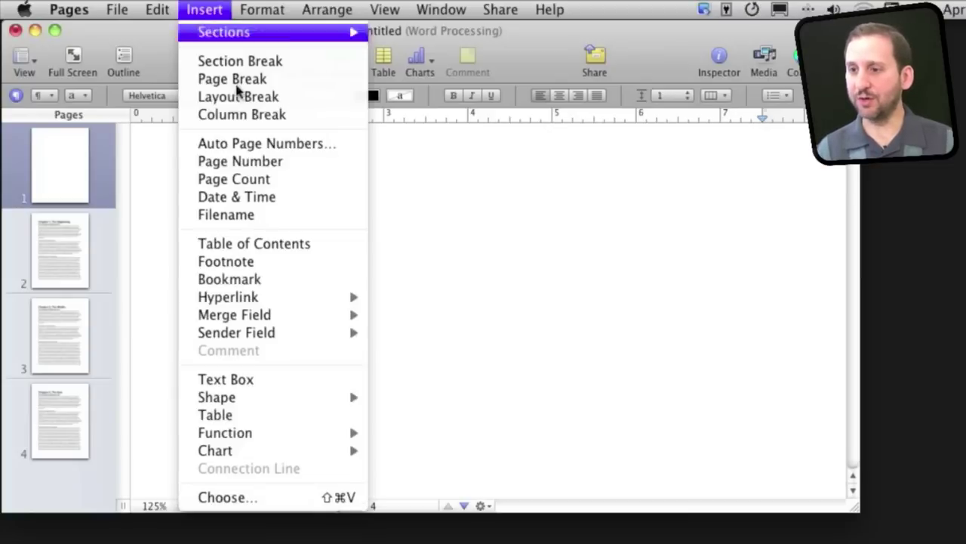
Step: Insert a table of contents on page 1 and exclude Heading 1 from it
click(276, 244)
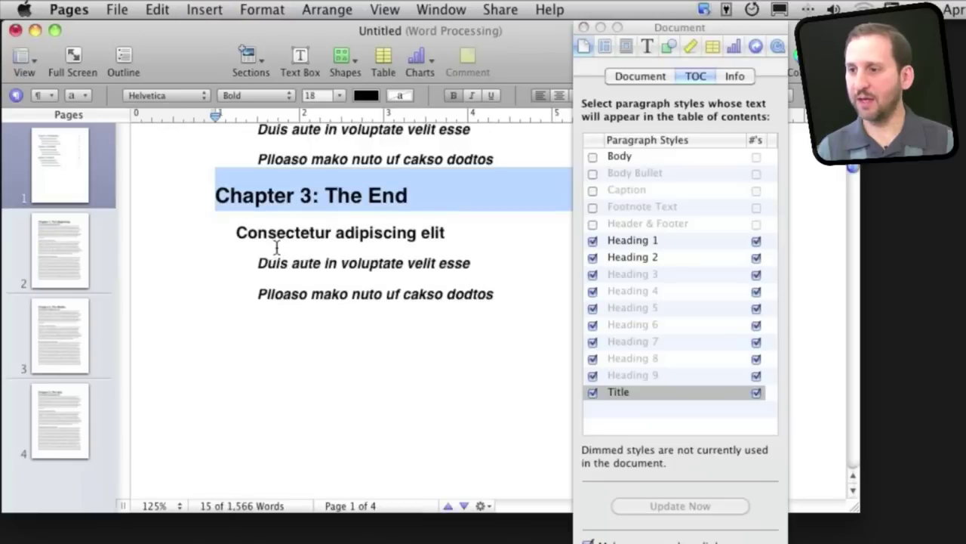
scroll(303, 344, up, 5)
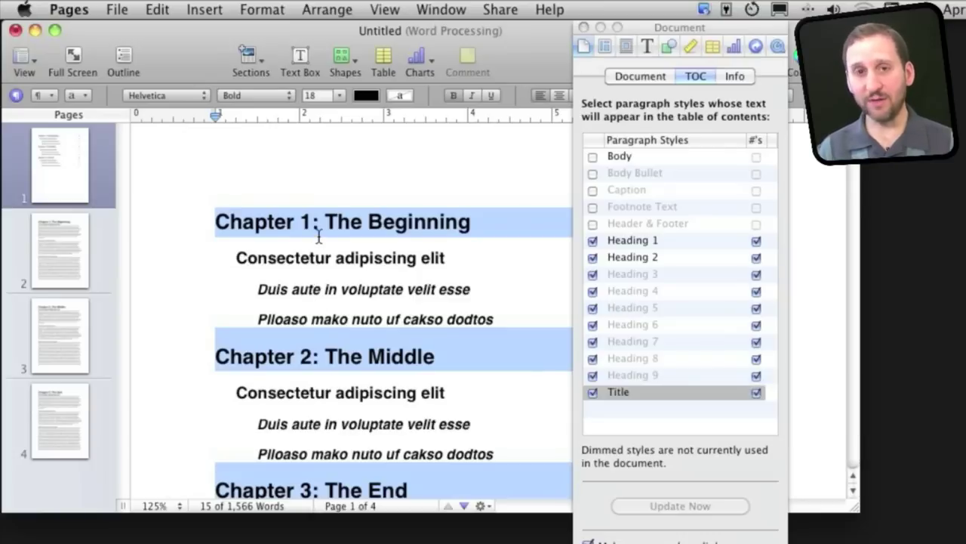
click(593, 240)
Step: Exclude the remaining Heading styles so the contents use only Title, then view page 4
click(593, 258)
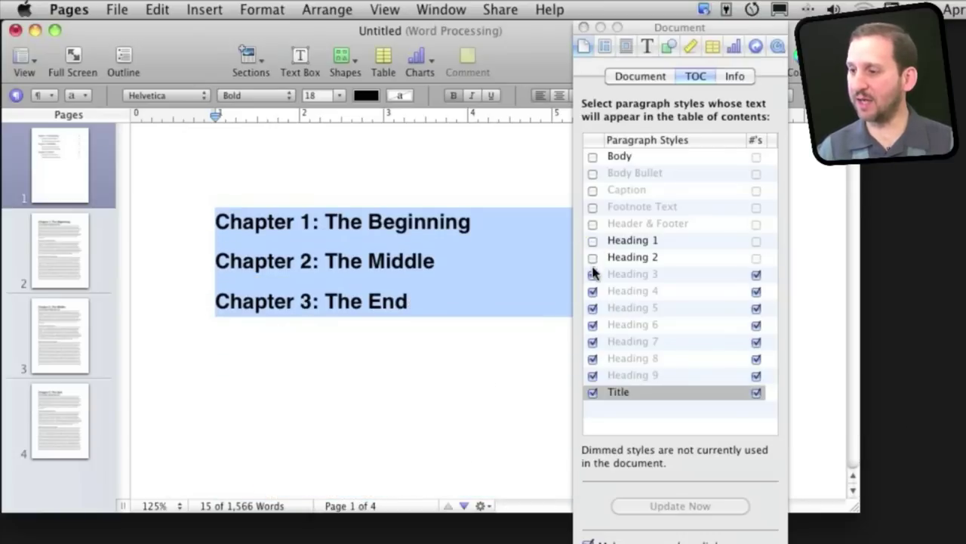
click(592, 274)
click(592, 291)
click(594, 308)
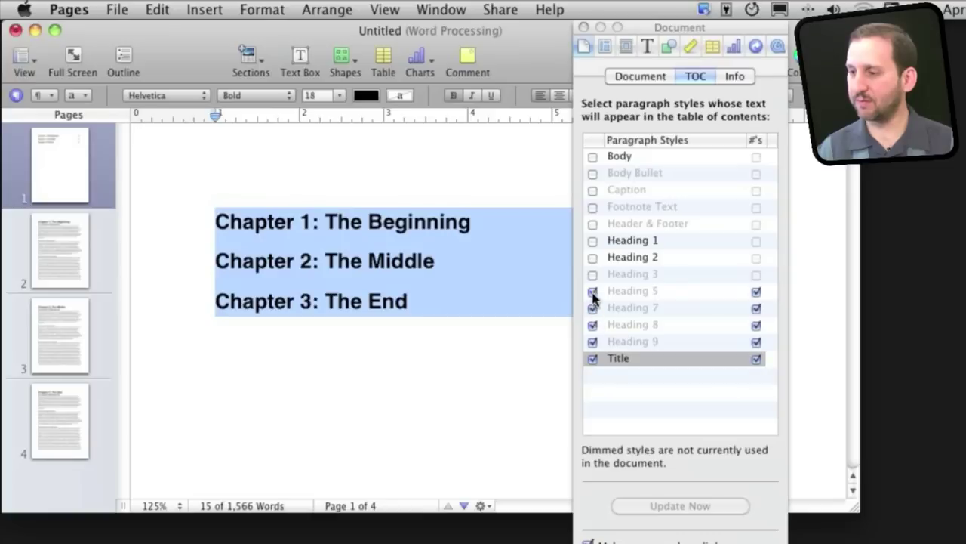
click(593, 296)
click(593, 294)
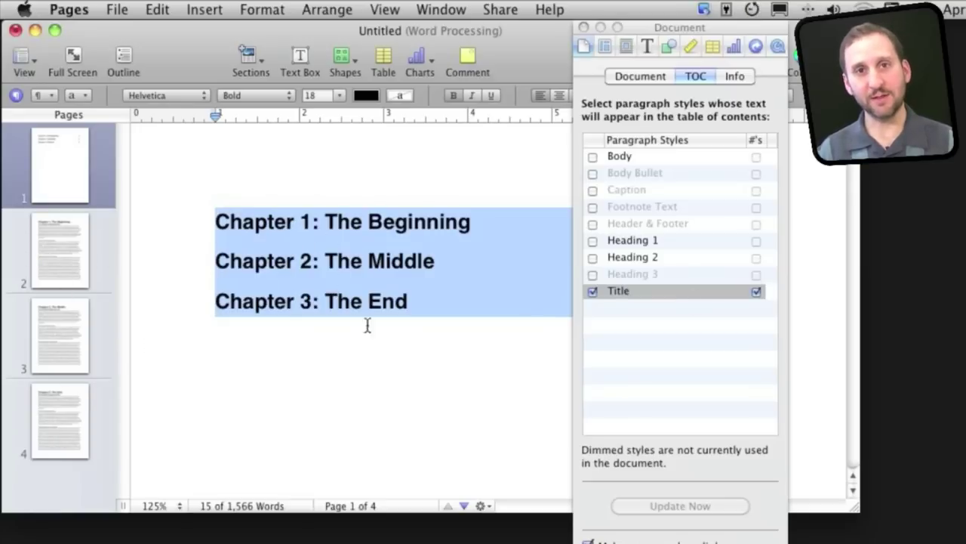
click(458, 405)
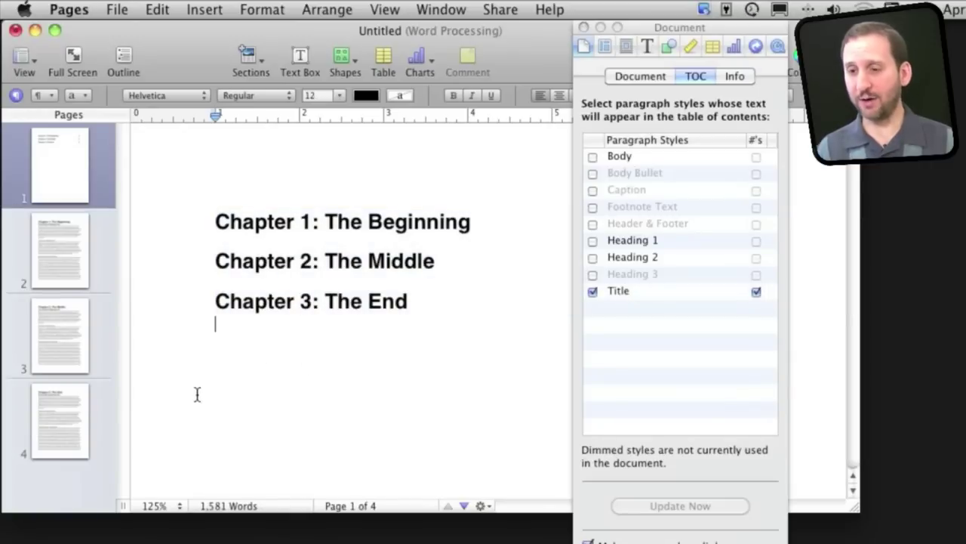
click(76, 414)
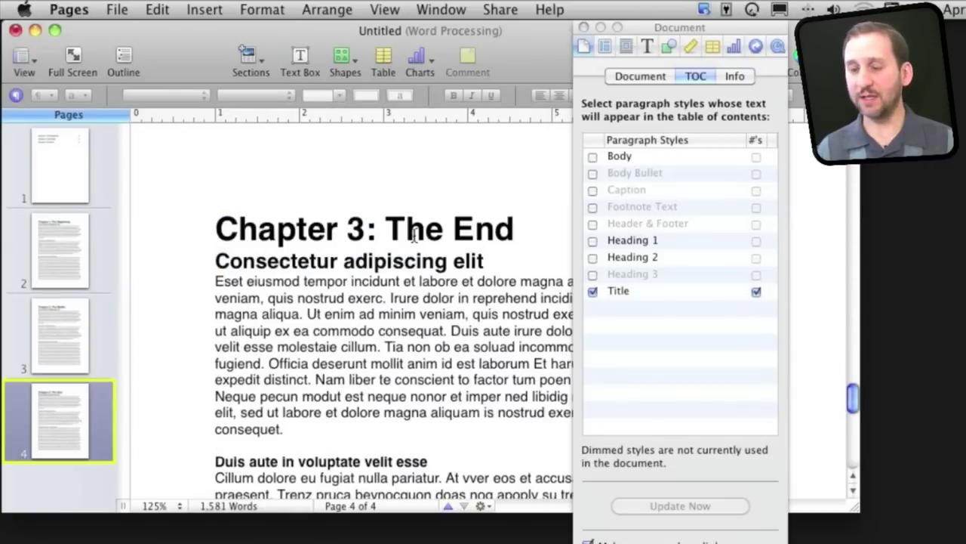
Step: Rename Chapter 3 to 'The Final Chapter' and update the table of contents
double_click(485, 233)
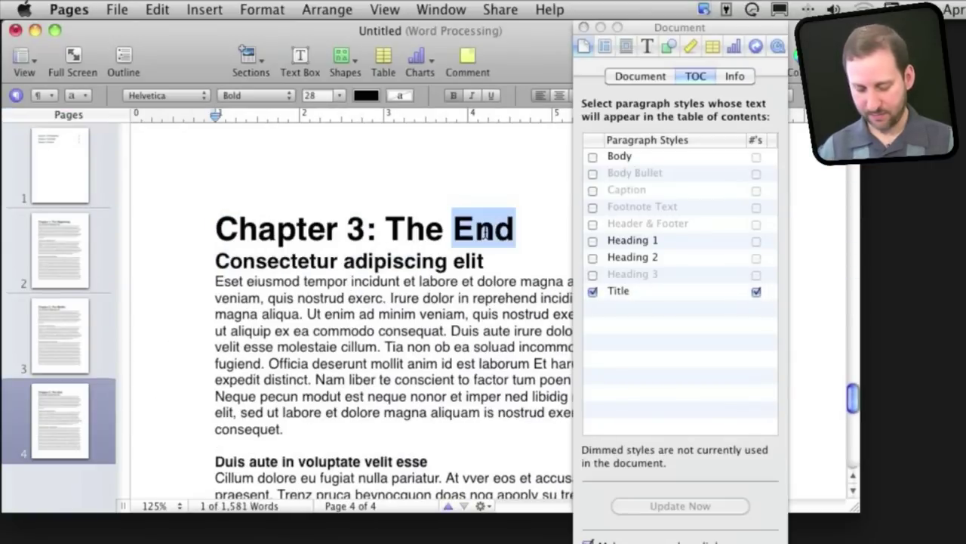
text(Final)
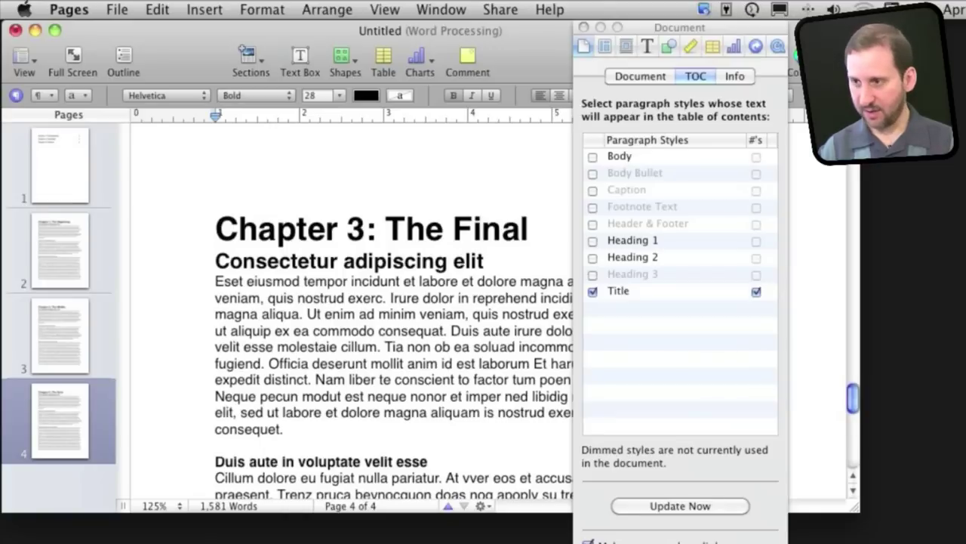
text( Ch)
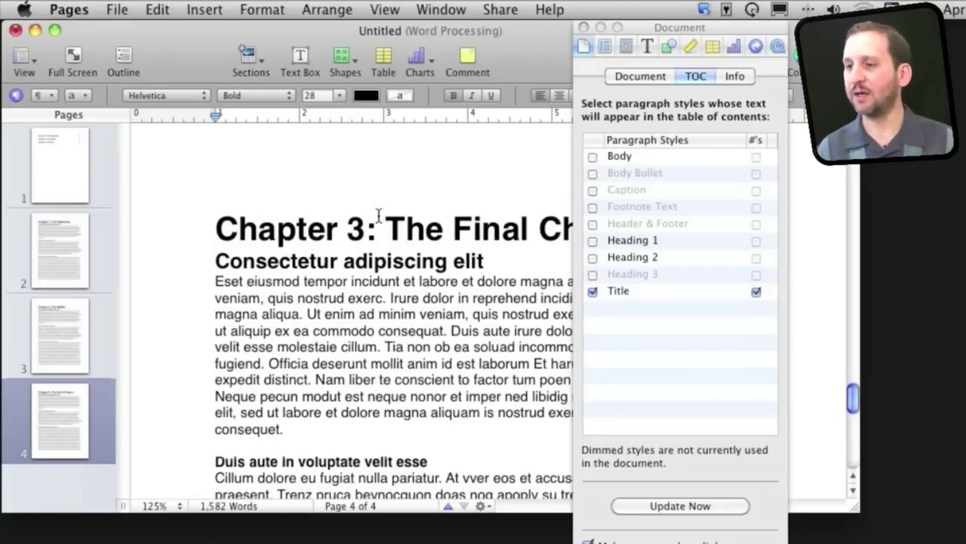
click(62, 186)
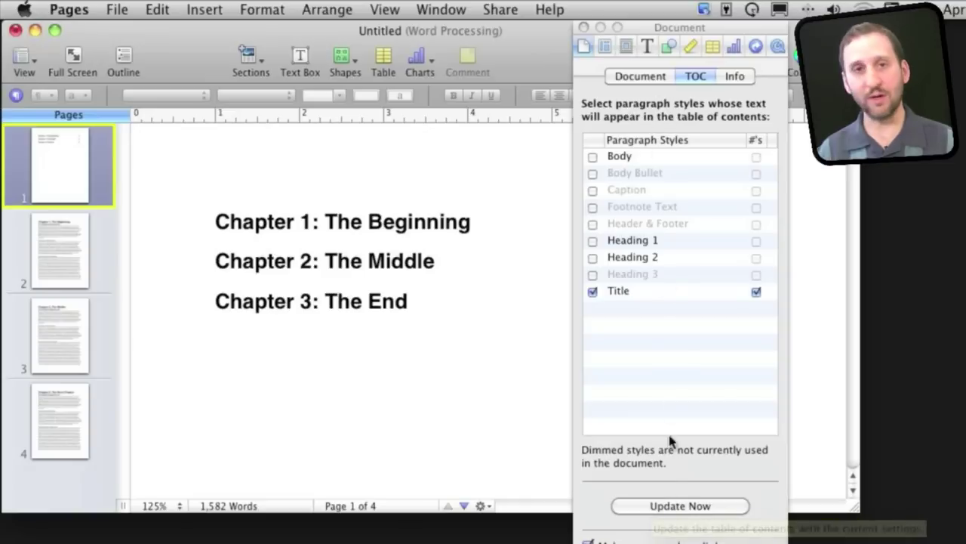
click(674, 509)
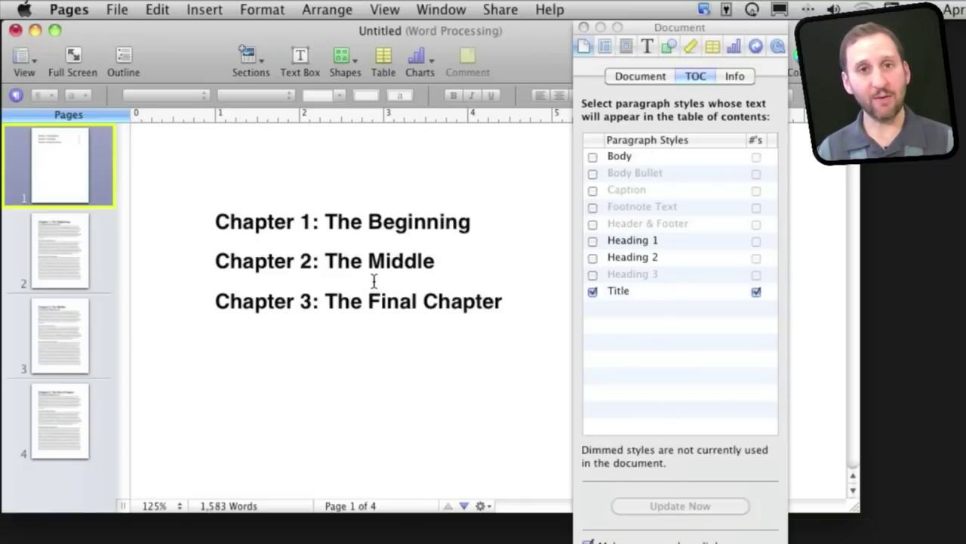
click(56, 256)
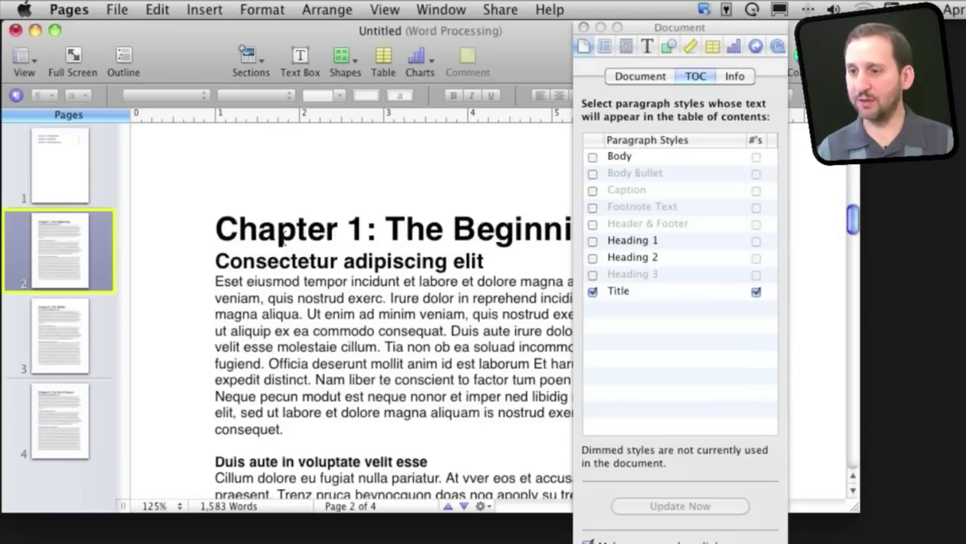
Step: Add Heading 1 subheadings with page numbers to the table of contents
drag(220, 263, 528, 266)
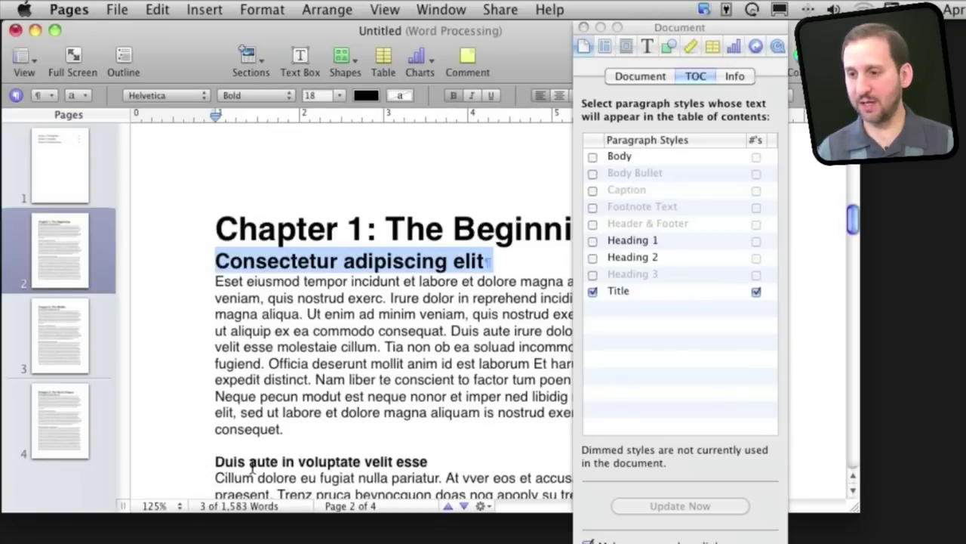
click(593, 241)
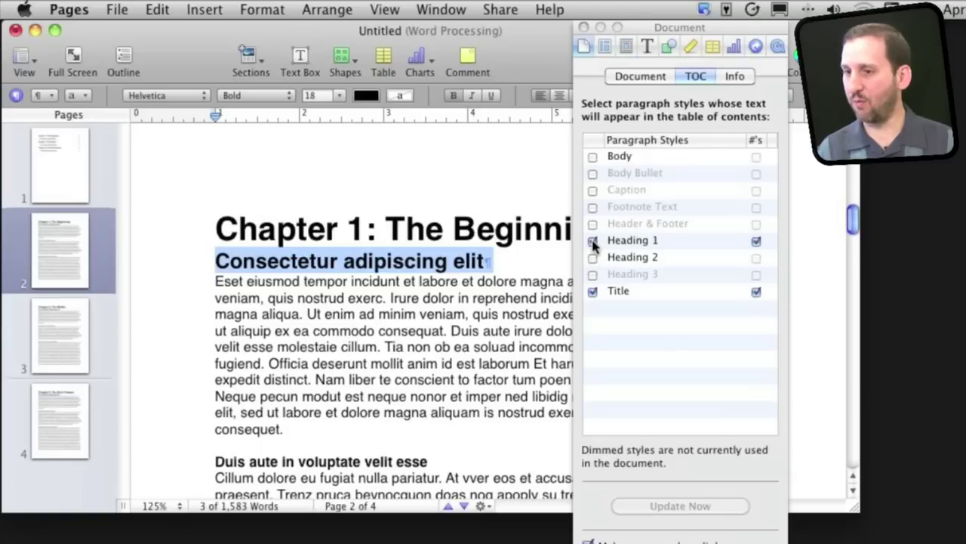
click(53, 198)
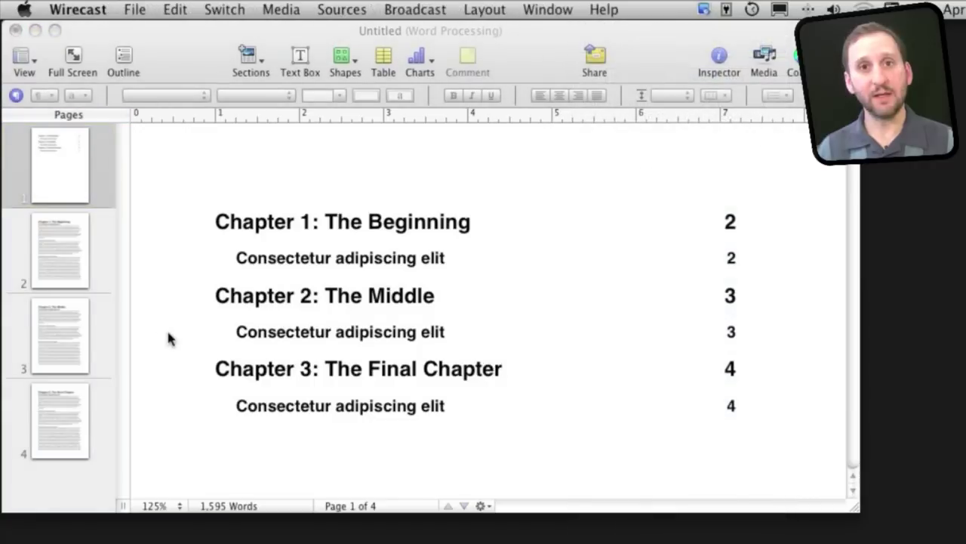
click(167, 337)
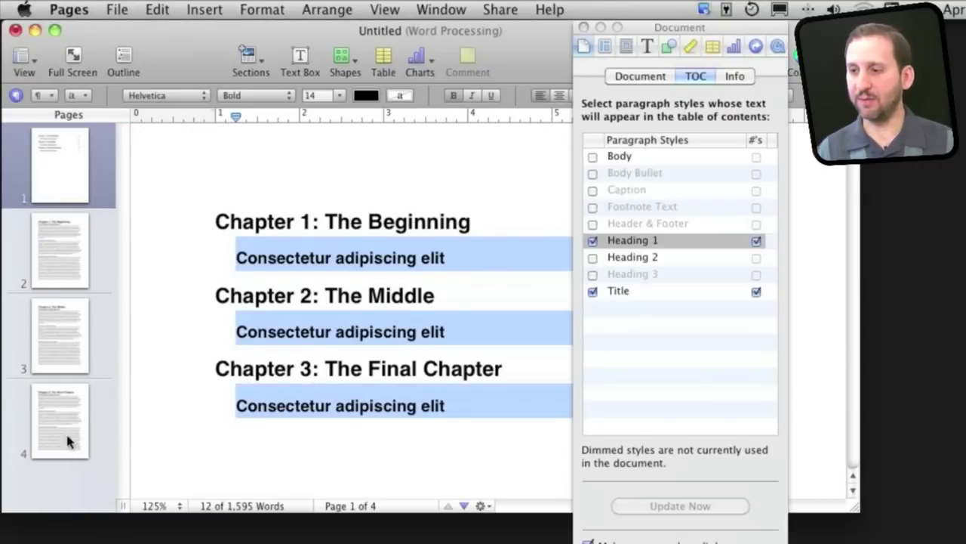
Step: Insert a new text page after Chapter 2 and refresh the table of contents
click(55, 339)
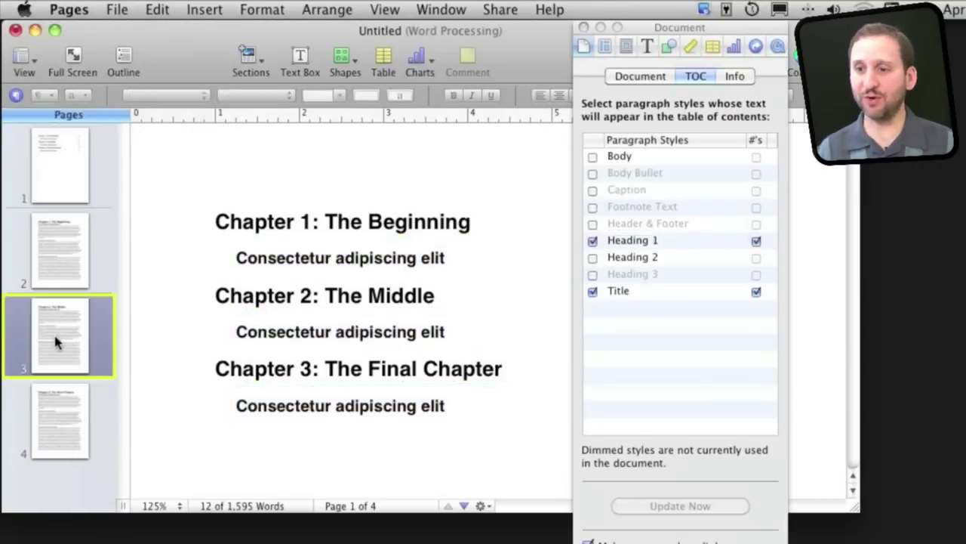
click(204, 9)
mouse_move(224, 32)
click(446, 53)
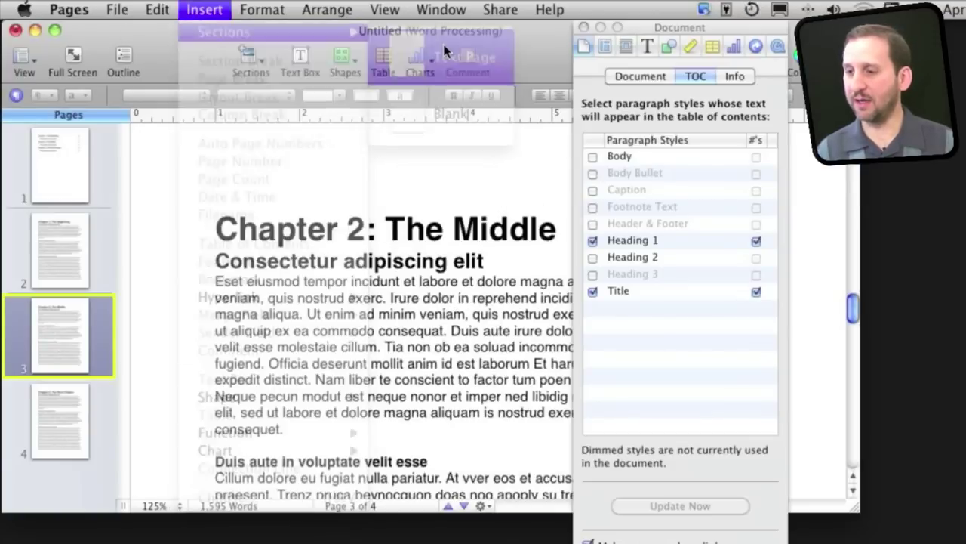
click(83, 178)
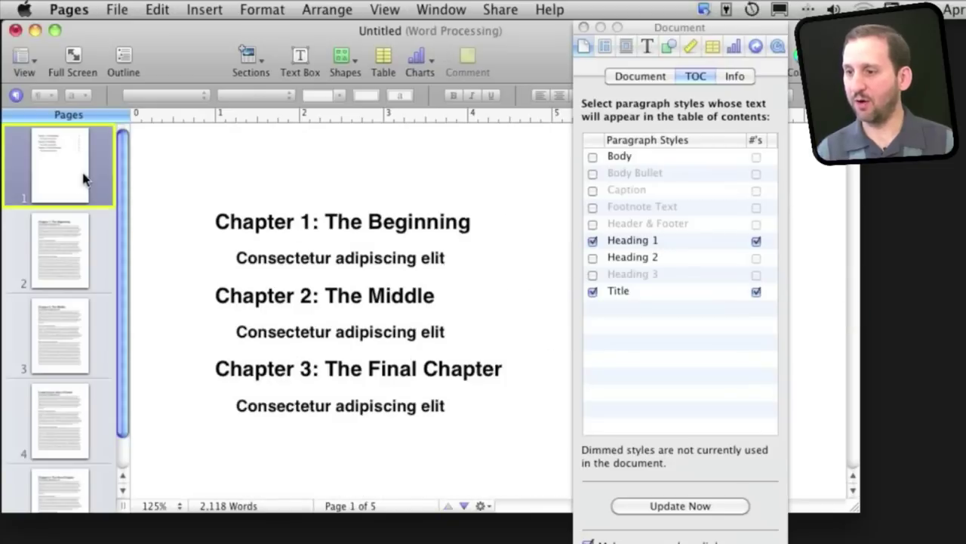
click(707, 508)
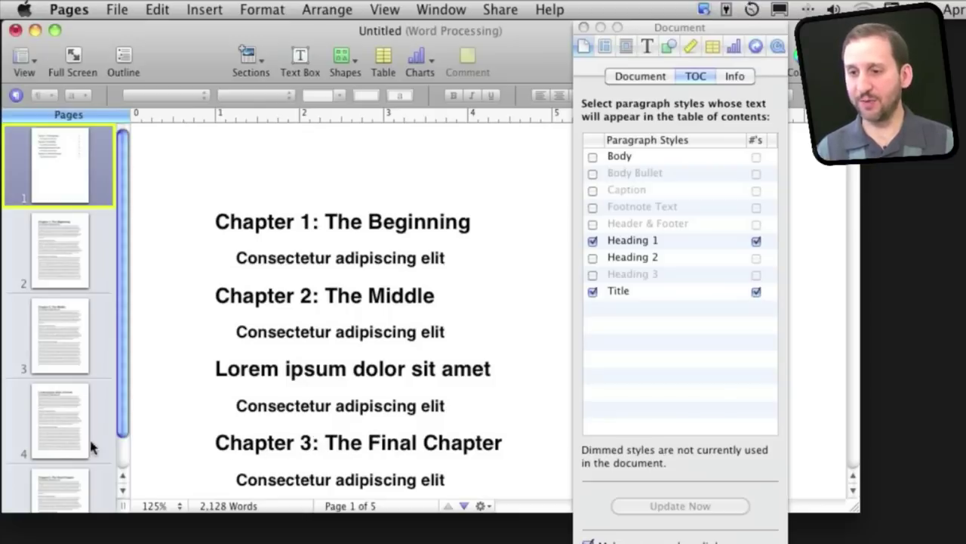
Step: Delete the 'Chapter 3:' and 'Chapter 2:' prefixes from their titles
click(55, 468)
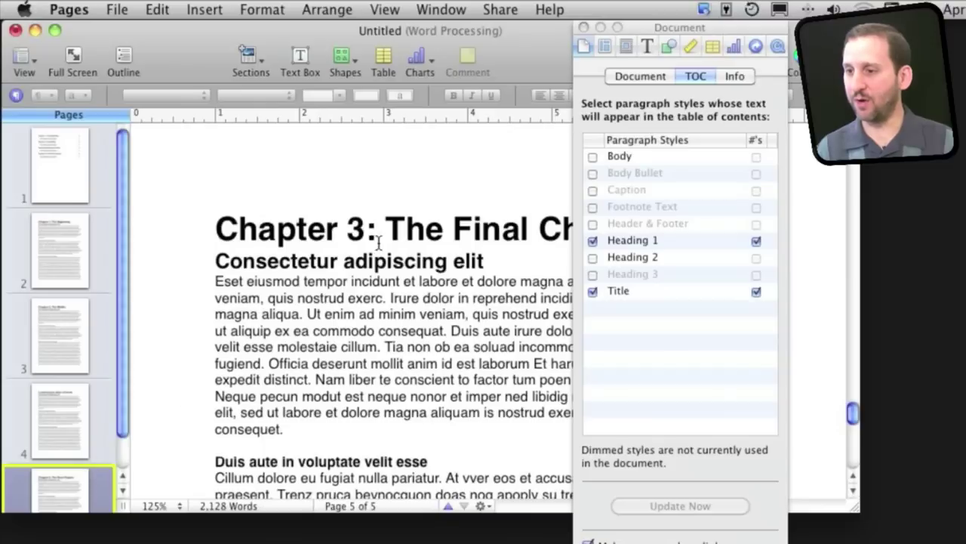
drag(389, 227, 215, 227)
key(BackSpace)
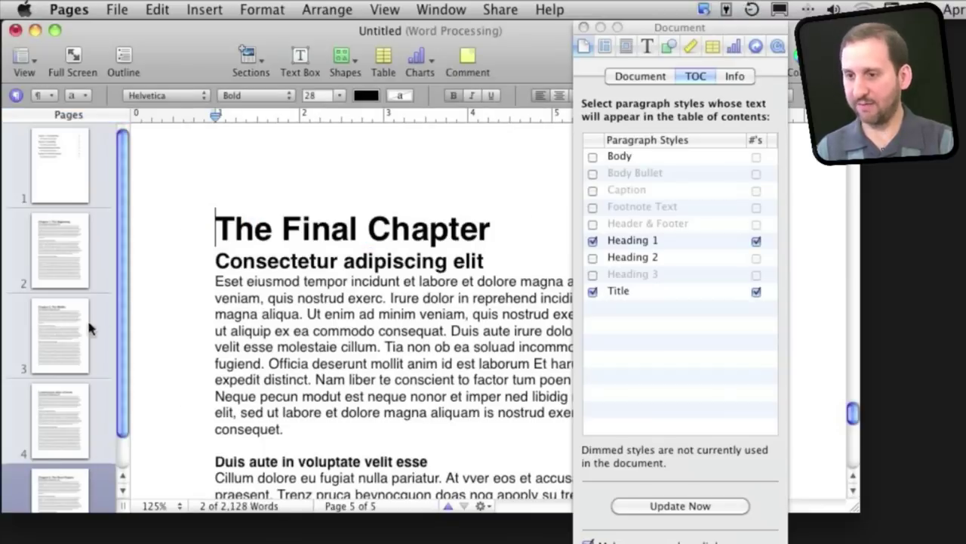
click(60, 351)
click(279, 217)
drag(389, 228, 215, 228)
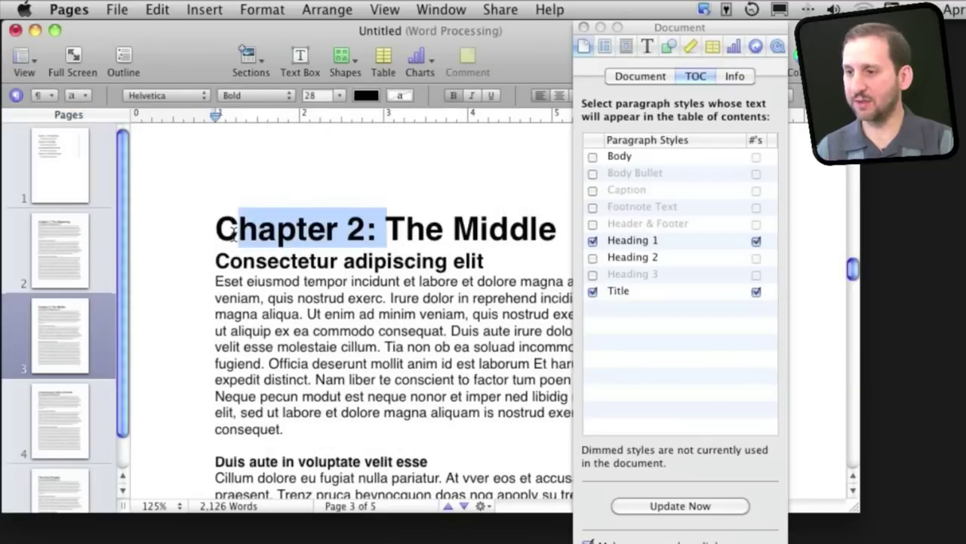
key(BackSpace)
Step: Delete the 'Chapter 1:' prefix and update the table of contents
click(62, 245)
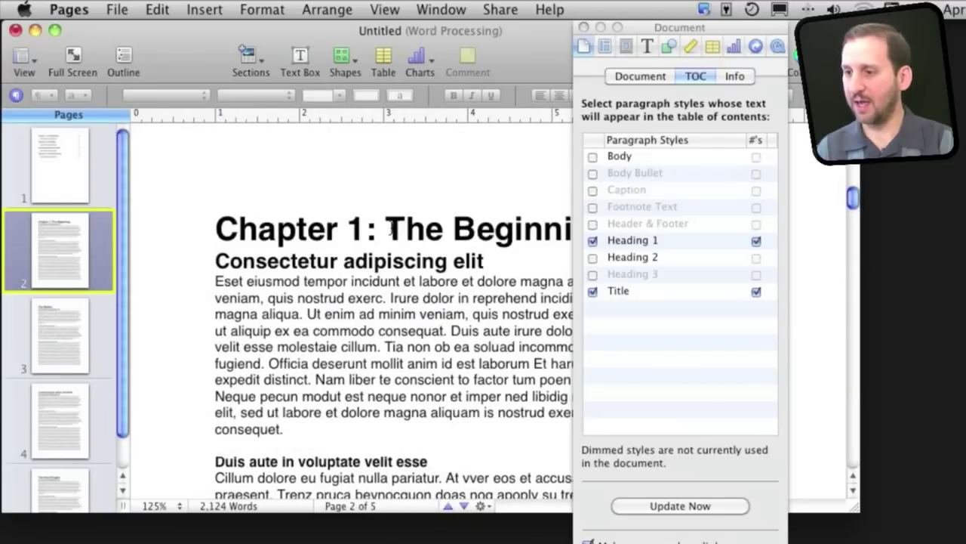
drag(392, 229, 215, 229)
key(BackSpace)
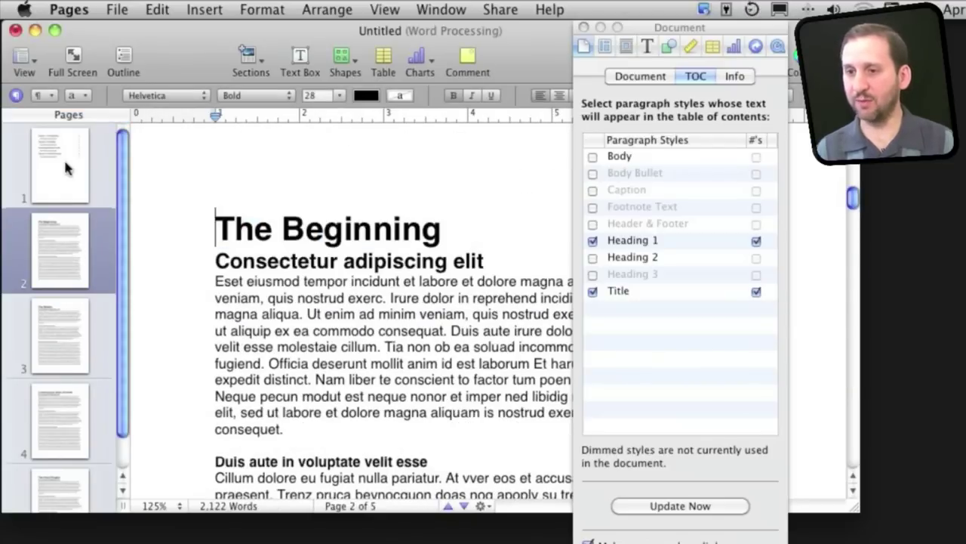
click(54, 158)
click(677, 506)
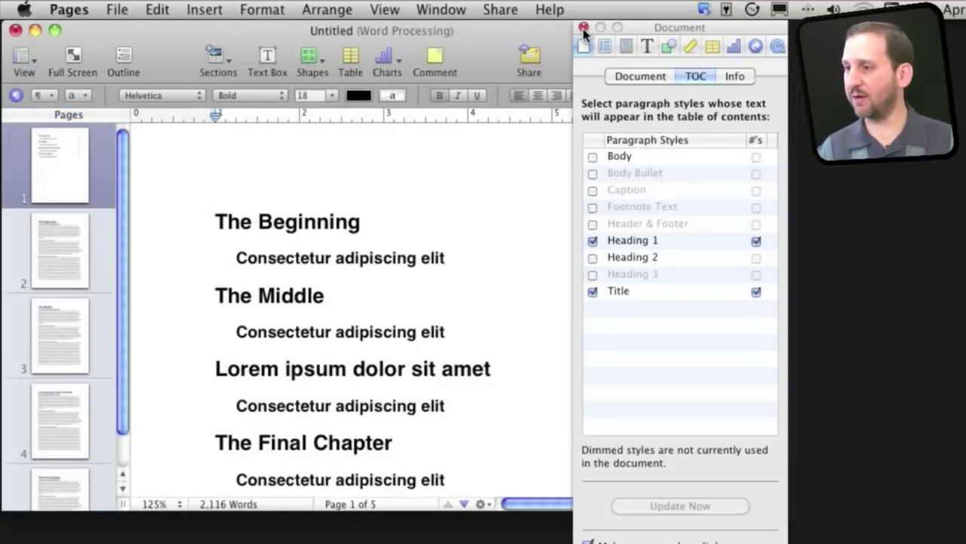
Step: Close the document settings and show the Styles Drawer beside a narrower document window
click(585, 28)
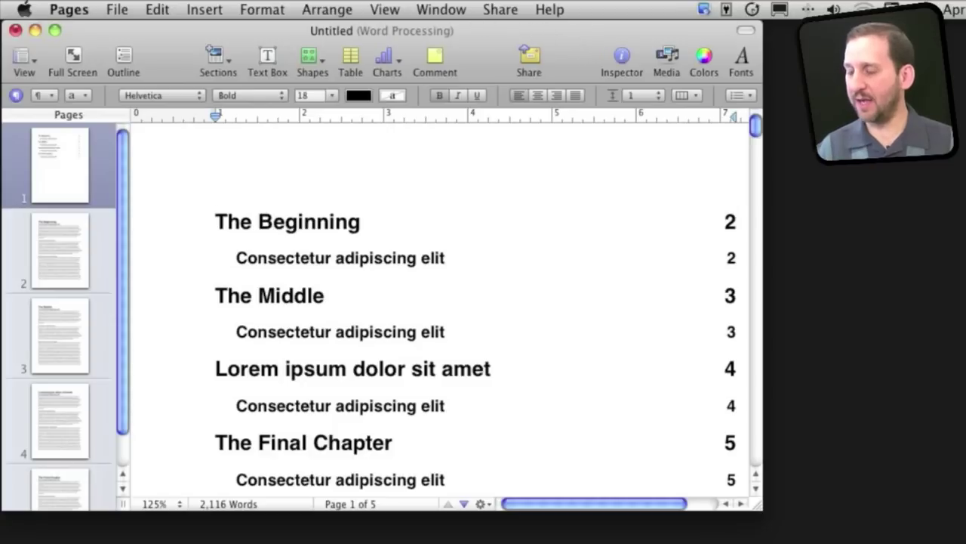
click(441, 9)
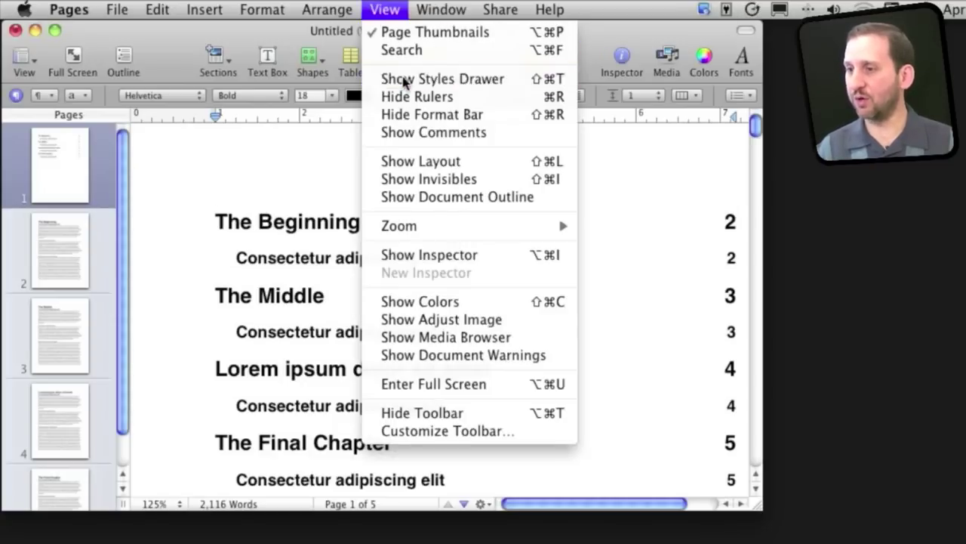
click(406, 80)
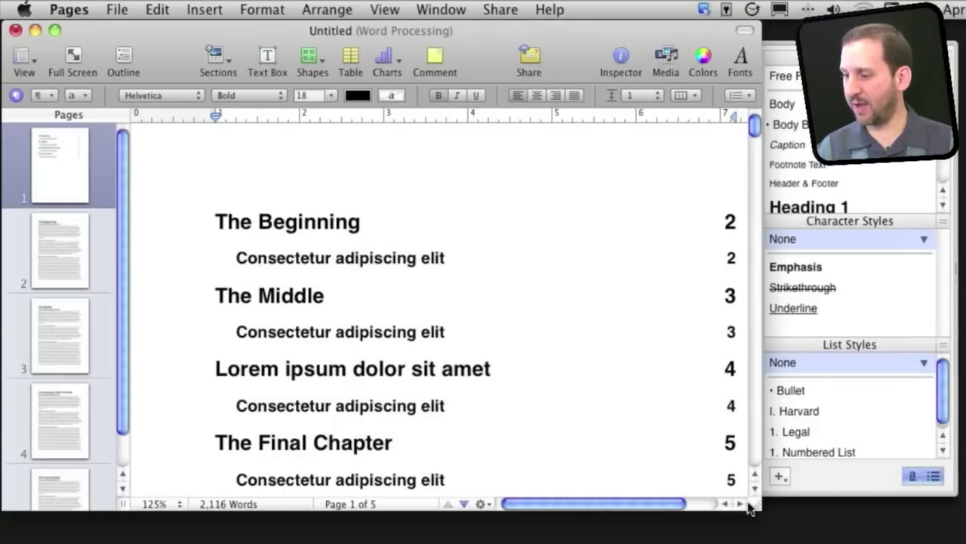
drag(749, 510, 568, 511)
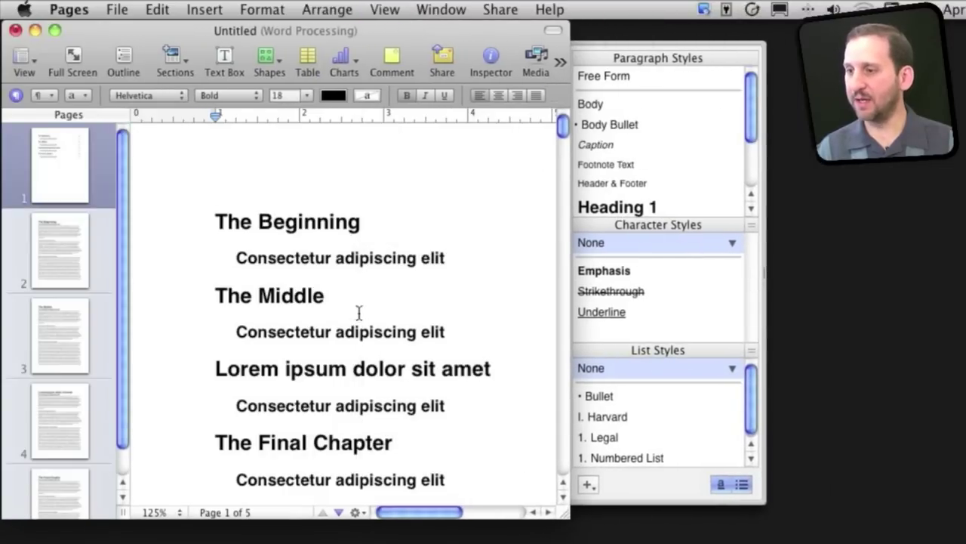
Step: Number the table of contents chapter entries 1–5 using the Numbered list style
click(316, 230)
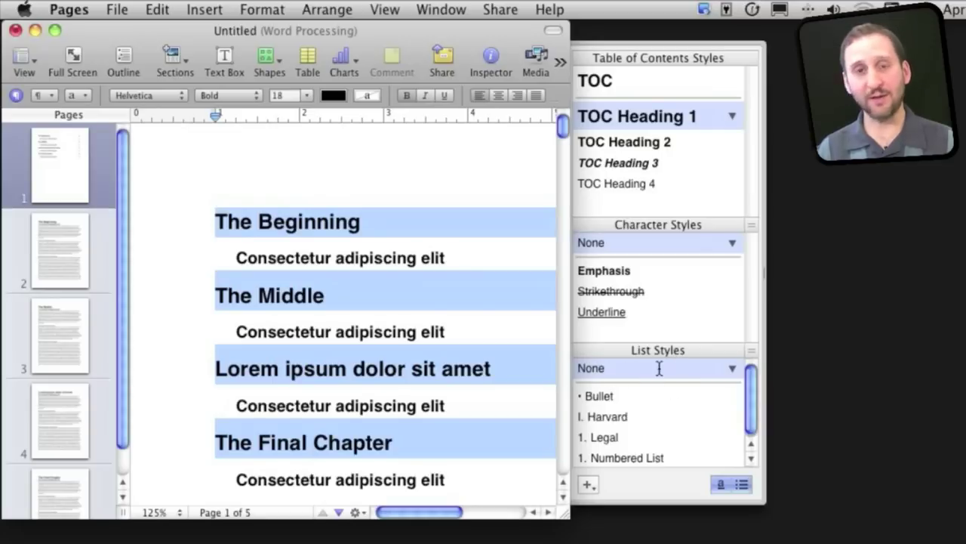
mouse_move(612, 437)
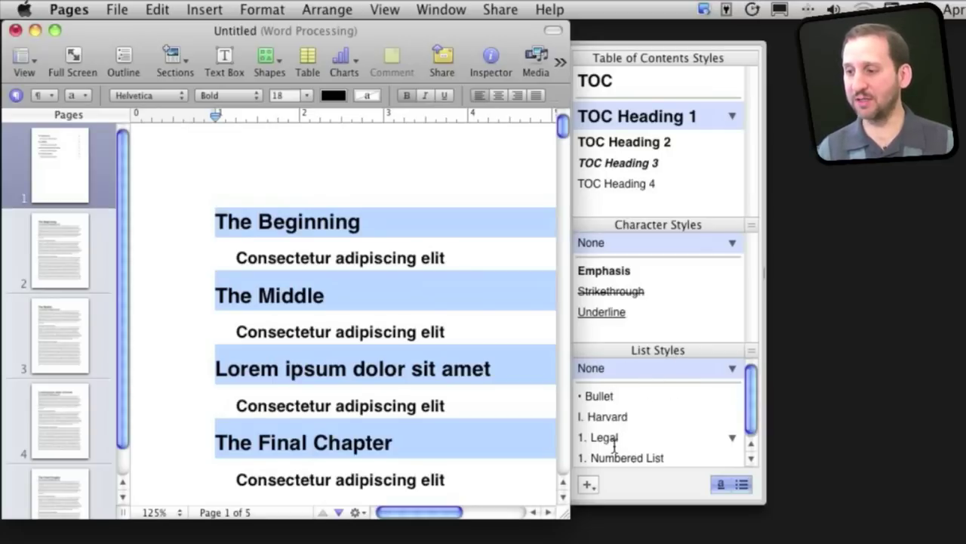
click(612, 457)
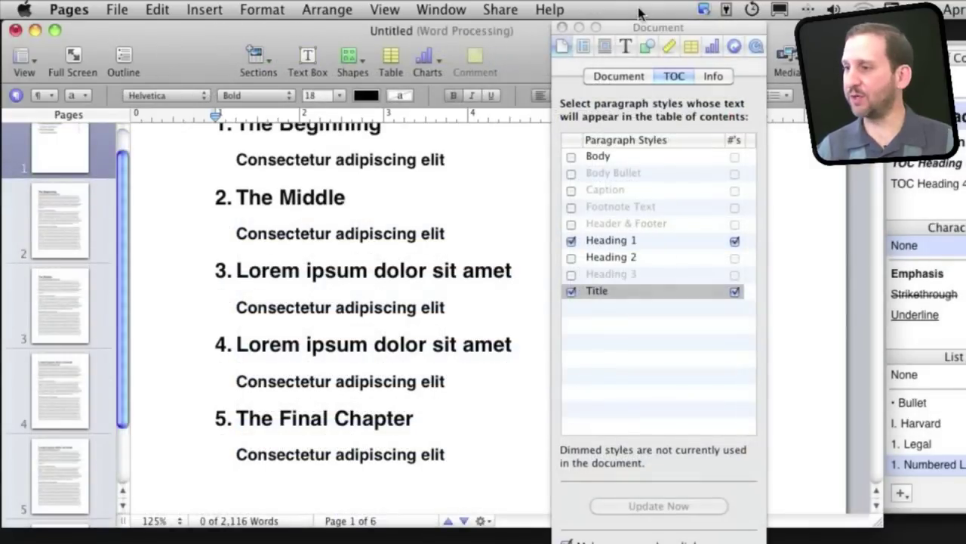
drag(646, 32, 474, 31)
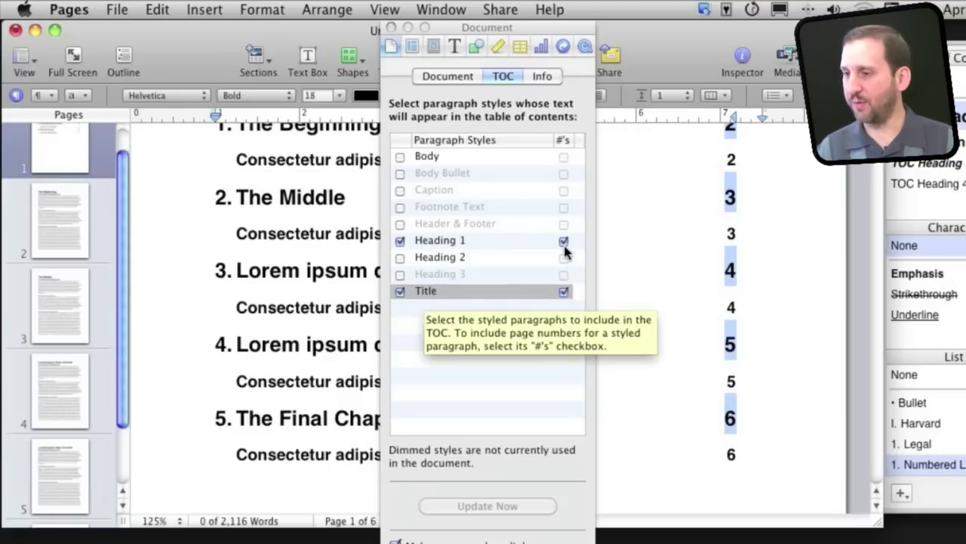
Step: Turn off page numbers for the subheading entries in the table of contents
click(563, 242)
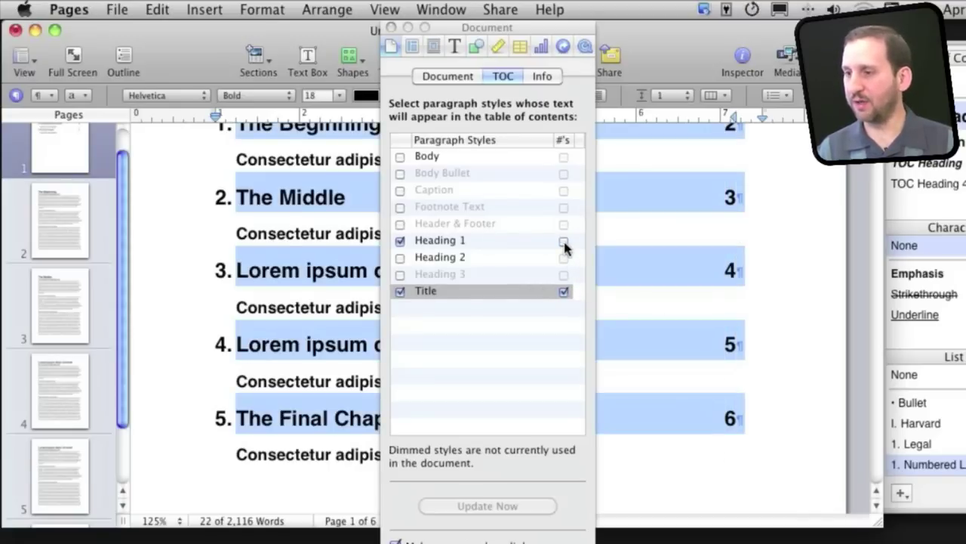